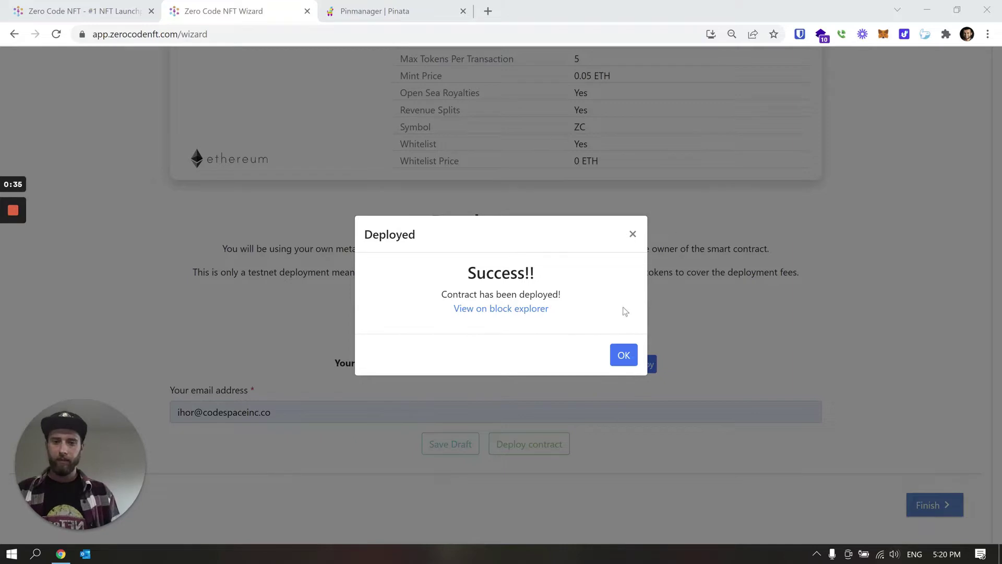
Dismiss the deployment message and examine the Zero Code NFT contract card's name, status, reveal state, minted count and balance.
left_click(624, 353)
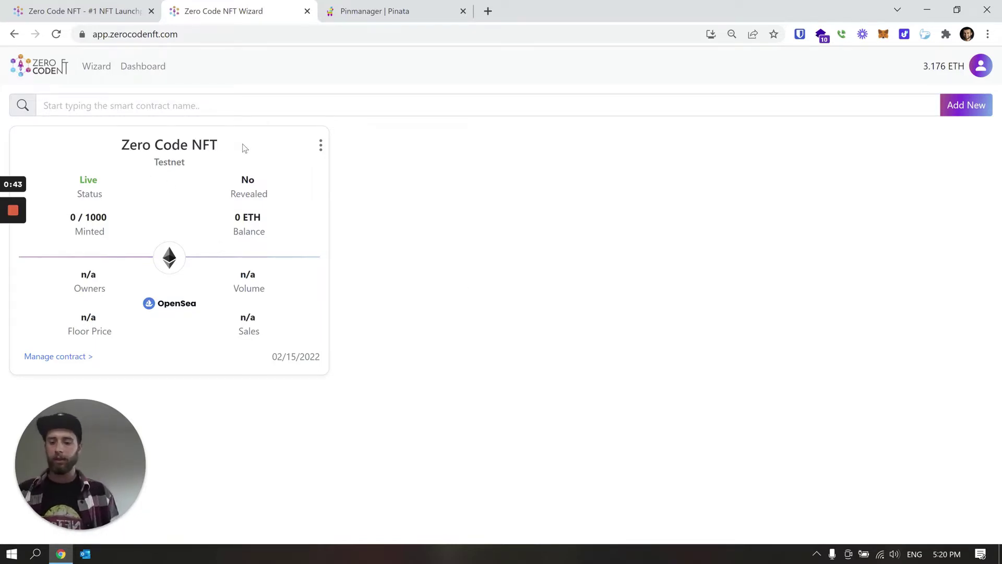
left_click_drag(244, 148, 123, 141)
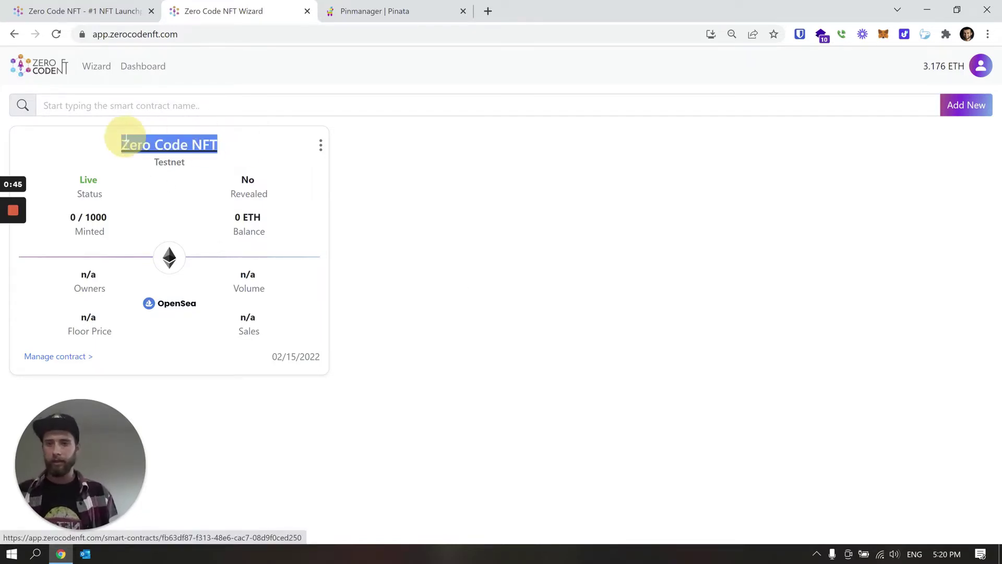
left_click(198, 163)
left_click_drag(85, 183, 113, 193)
left_click(117, 185)
left_click_drag(149, 166, 273, 190)
left_click(240, 180)
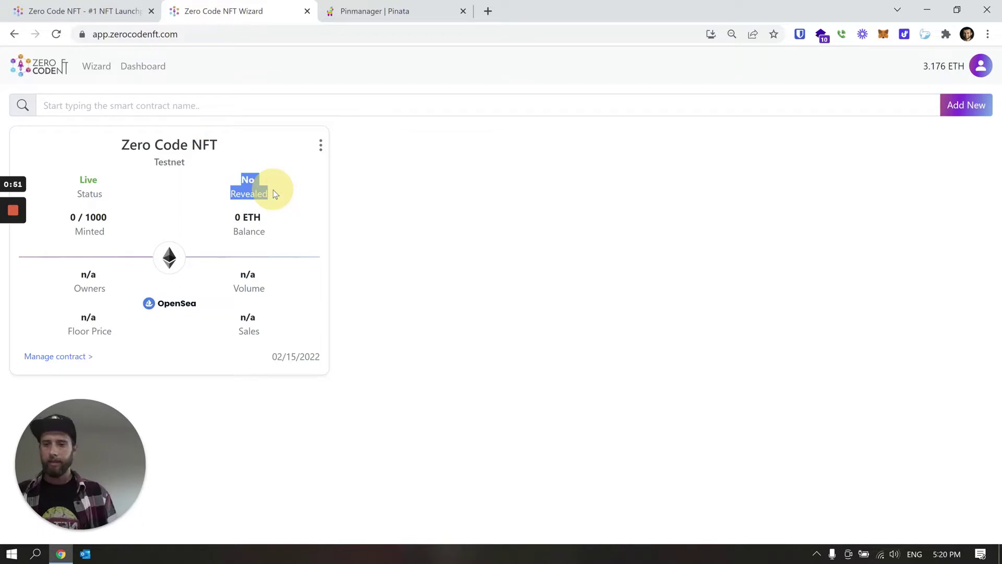
left_click_drag(70, 214, 119, 227)
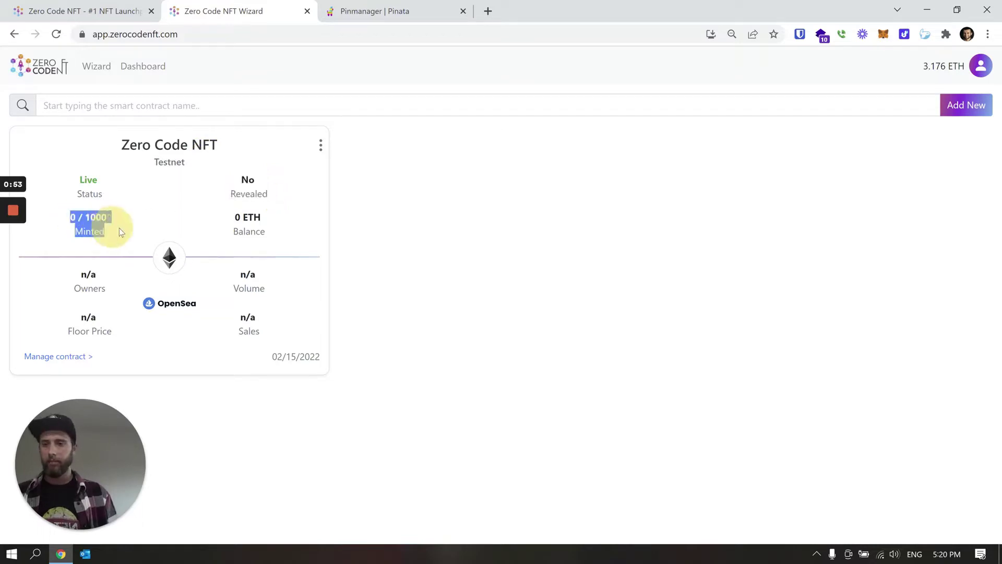
left_click_drag(233, 214, 294, 231)
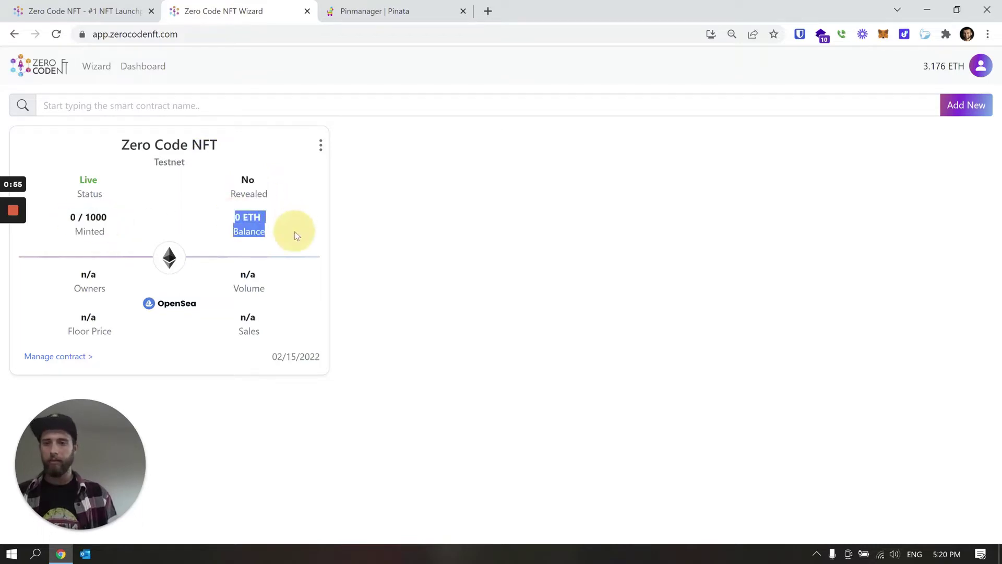
left_click(300, 217)
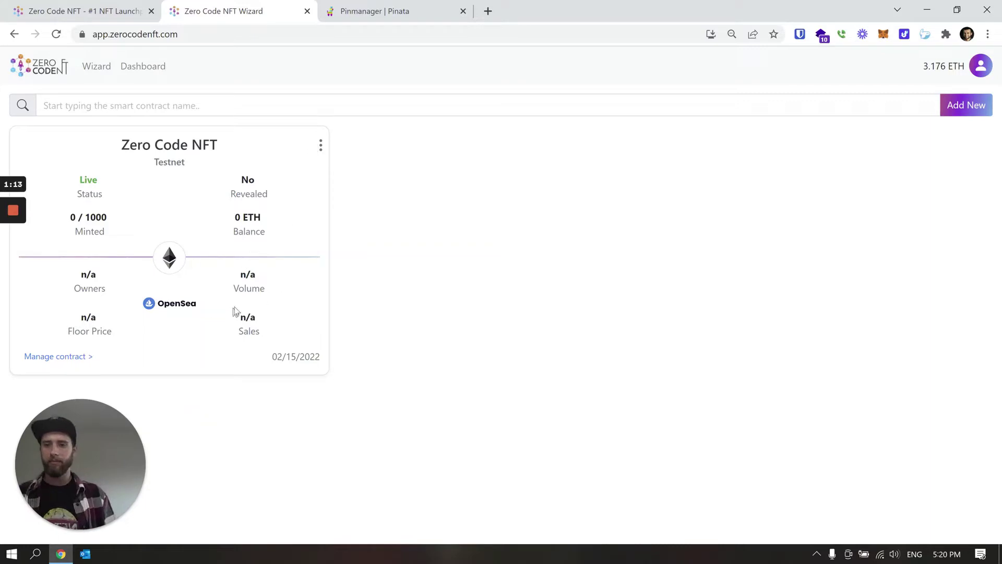
Start a minting website for the Zero Code NFT contract and set its website name to "Zero Code NFT".
left_click(321, 146)
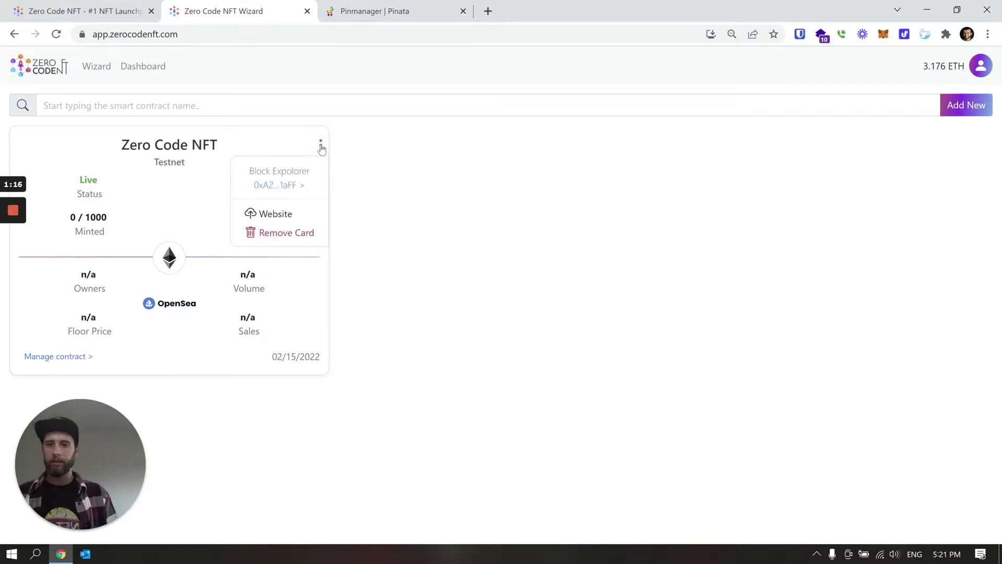
left_click(274, 214)
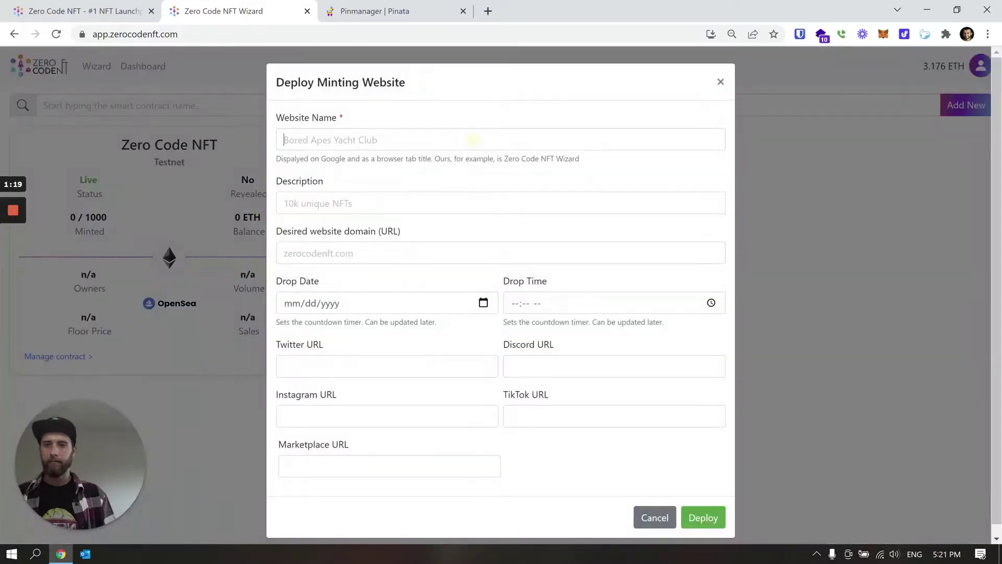
left_click(472, 140)
type("Zero C")
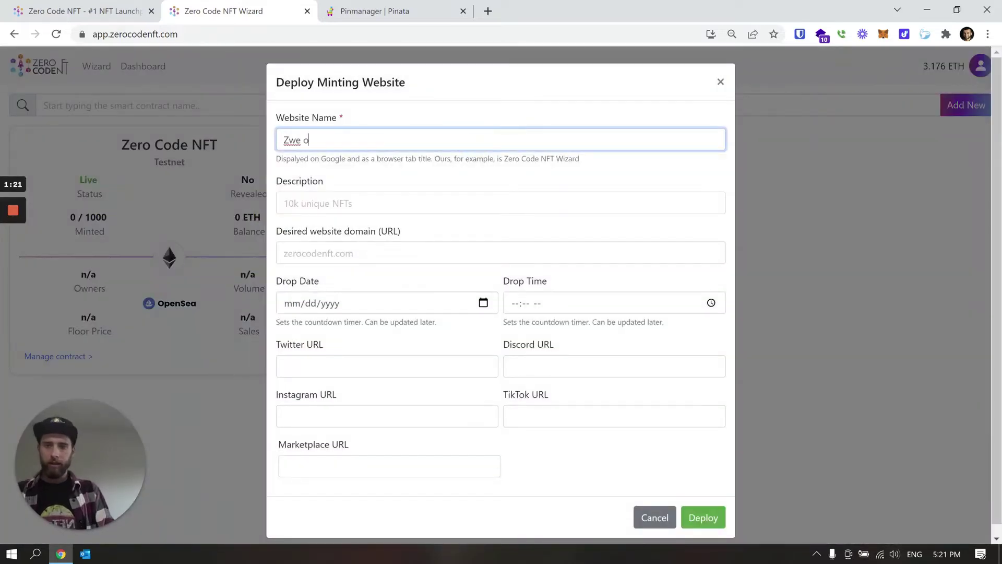
key("BackSpace")
key("BackSpace")
key("BackSpace")
key("BackSpace")
key("BackSpace")
type("ero C")
key("BackSpace")
type("Code NFTR")
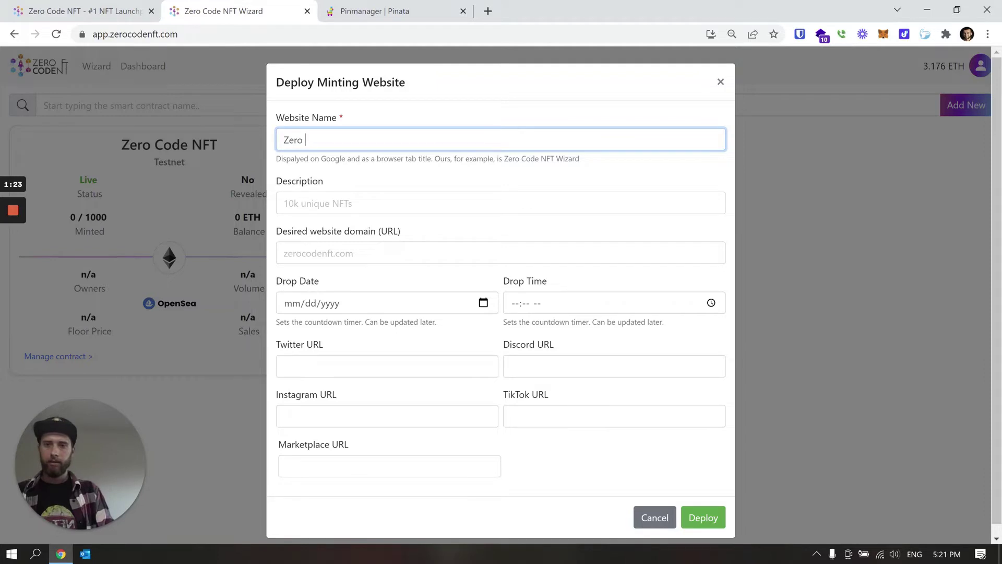
key("Tab")
key("shift+Tab")
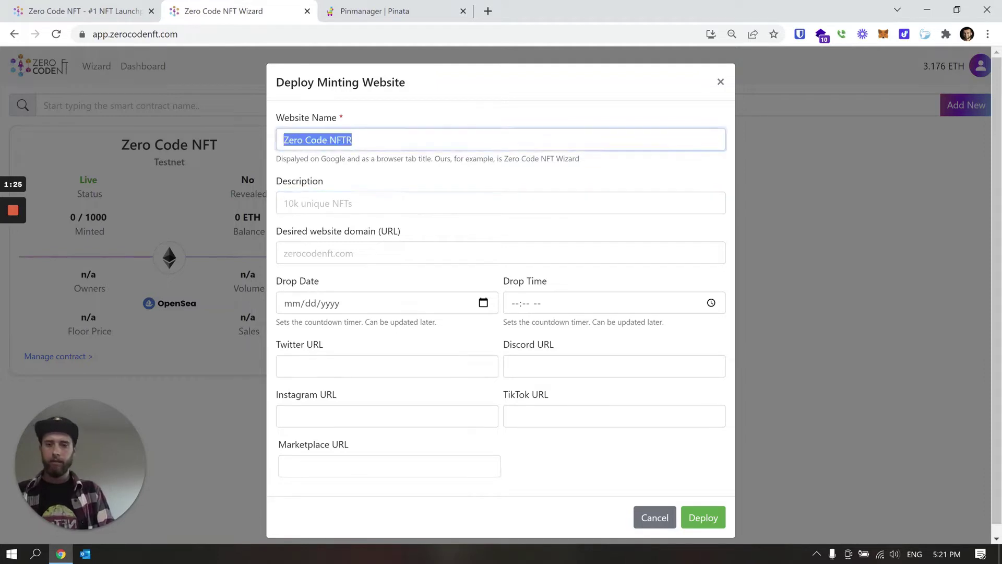
key("End")
key("BackSpace")
type("t")
key("BackSpace")
key("Tab")
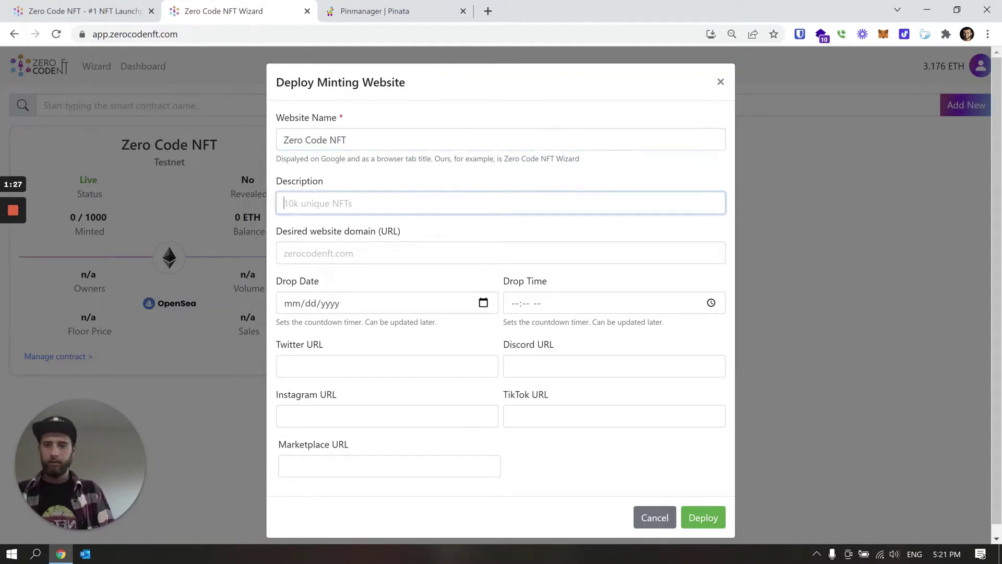
Set the website's description to "1k unique NFTs" and its desired domain to zerocodenft.com.
type("1k")
key("Down")
key("Tab")
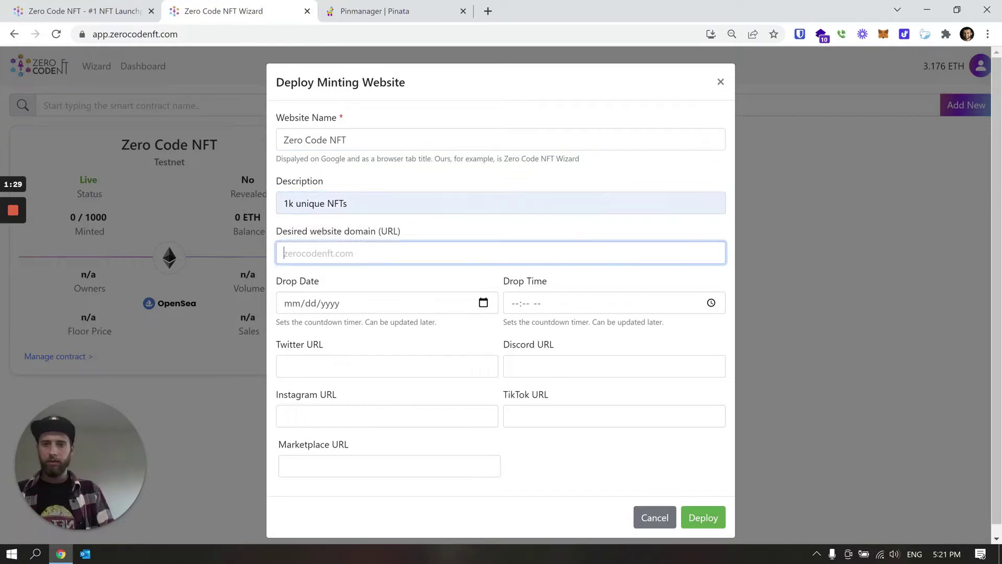
key("Down")
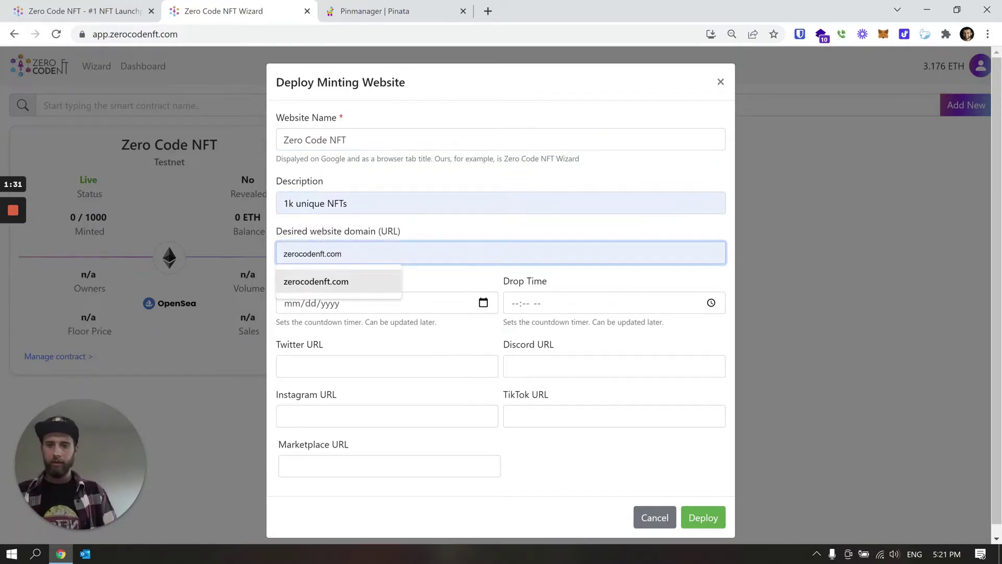
key("Return")
scroll(440, 386, "down", 1)
left_click(452, 358)
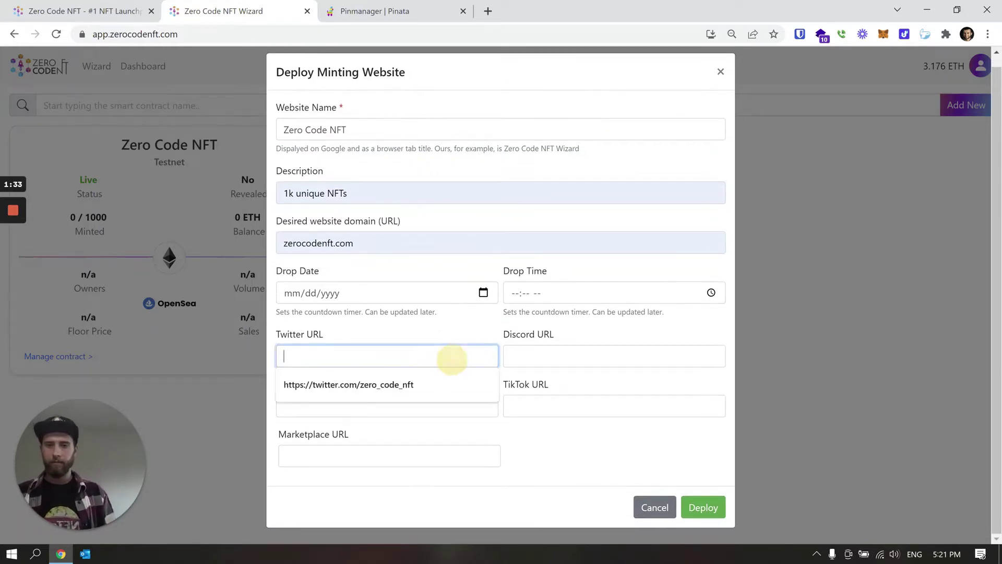
left_click(418, 383)
left_click(554, 355)
left_click(557, 375)
left_click(440, 405)
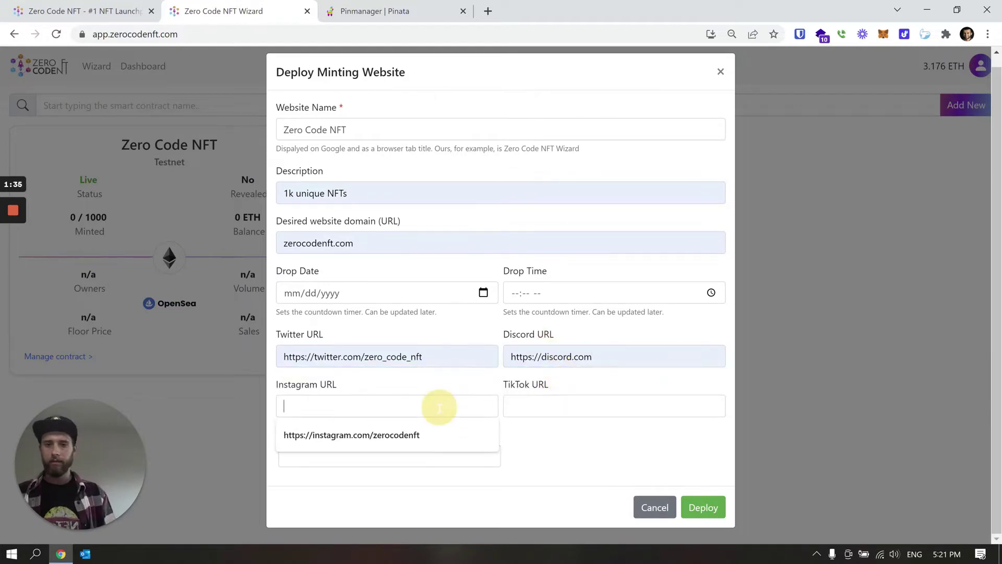
left_click(398, 431)
left_click(550, 406)
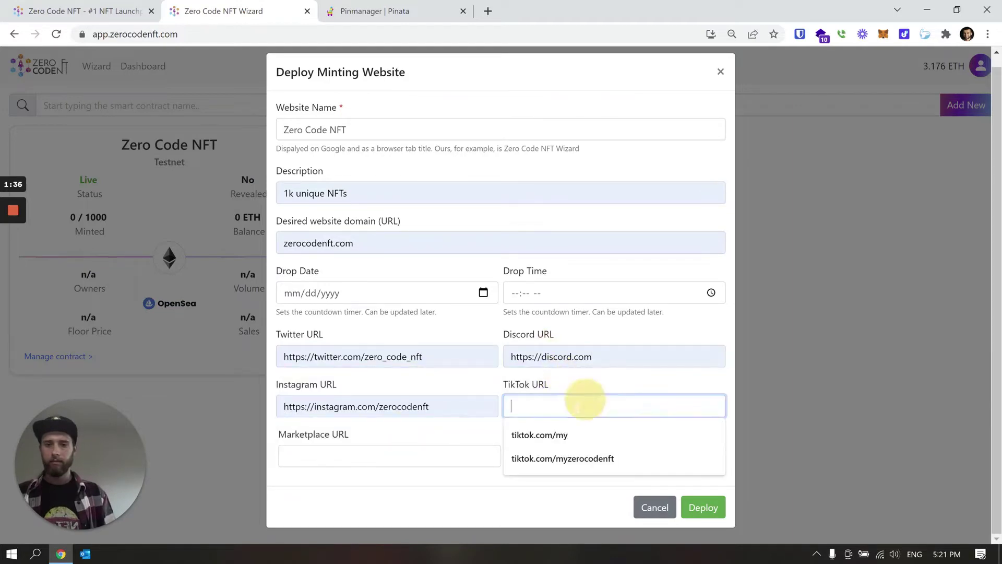
left_click(568, 457)
left_click(572, 437)
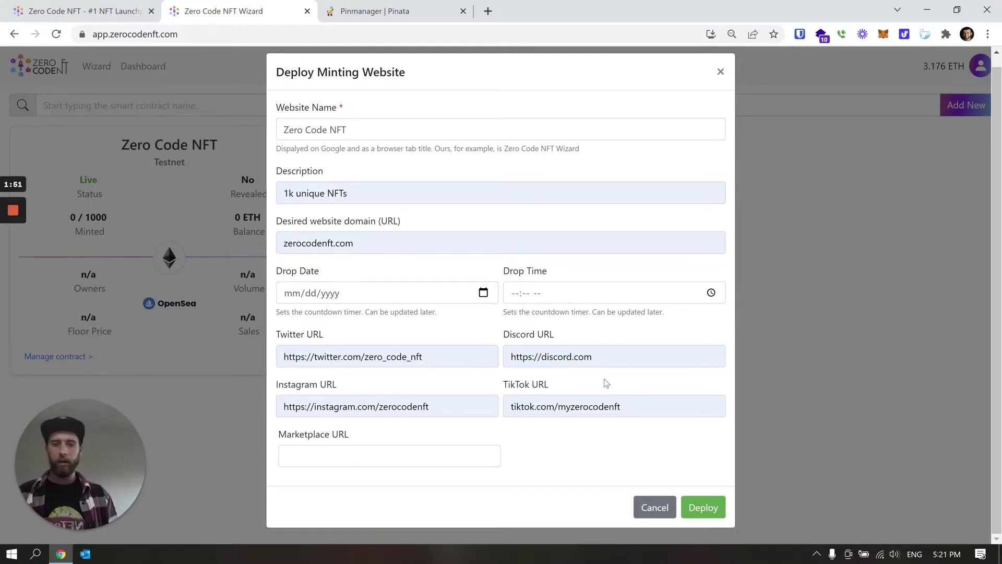
Deploy the minting website with the entered details and wait for its build to finish.
left_click(701, 508)
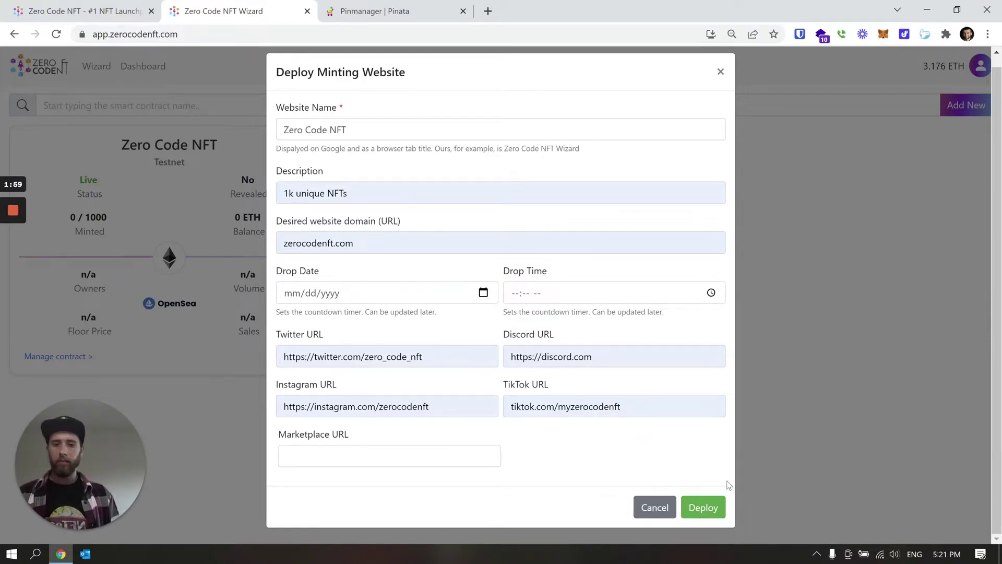
left_click(704, 506)
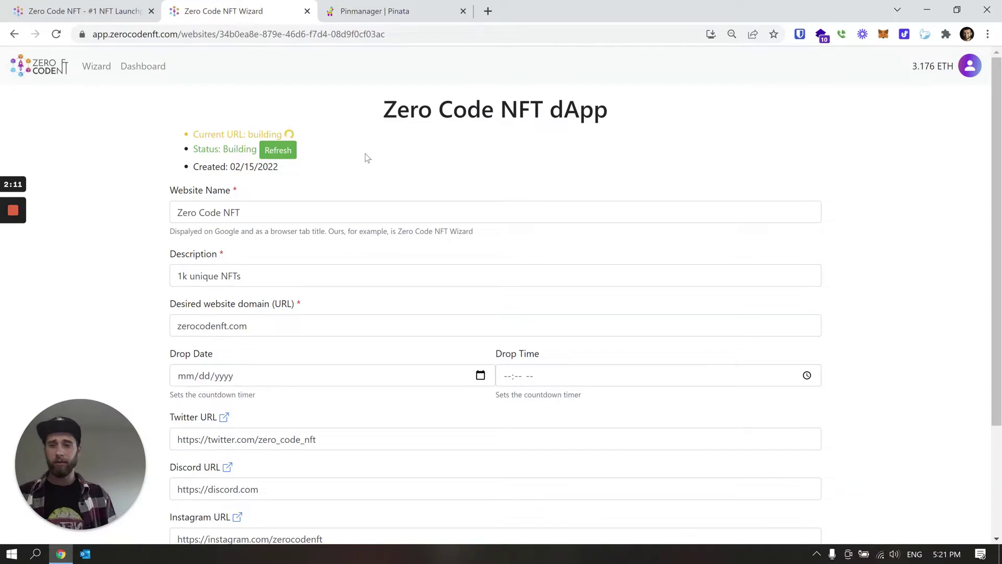
mouse_move(3, 223)
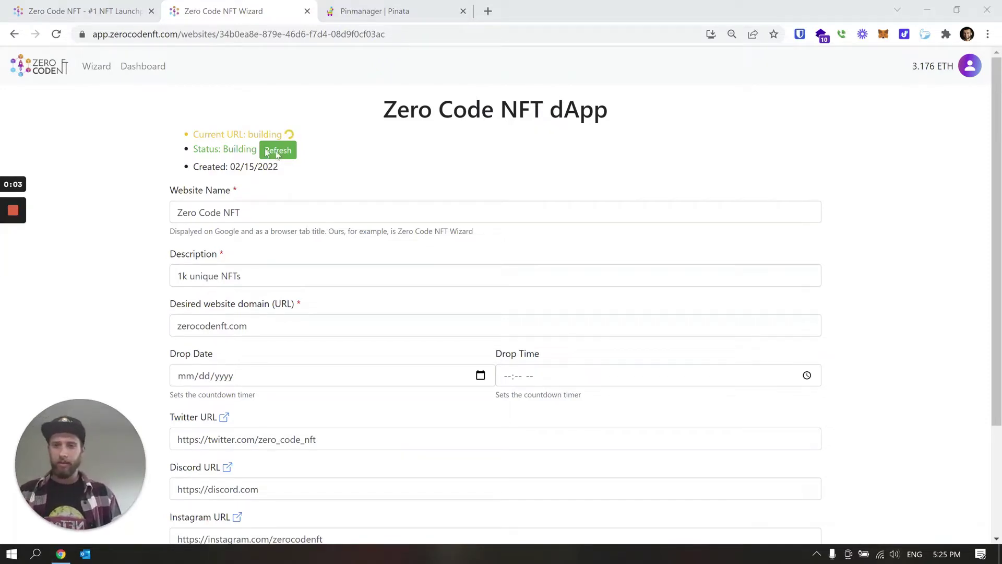
left_click(354, 153)
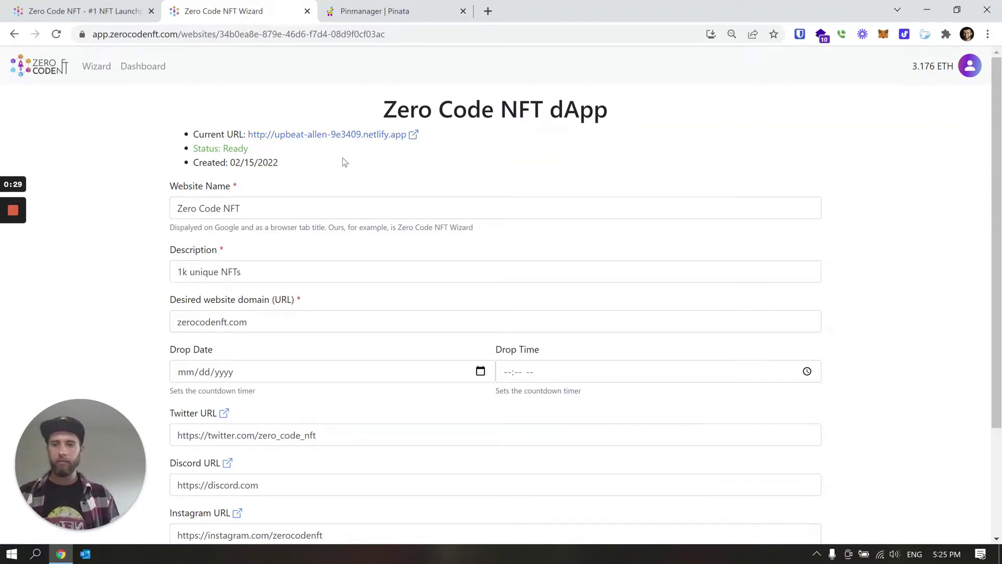
Open the deployed minting website from its current URL and examine the title, description and minted count.
left_click(332, 135)
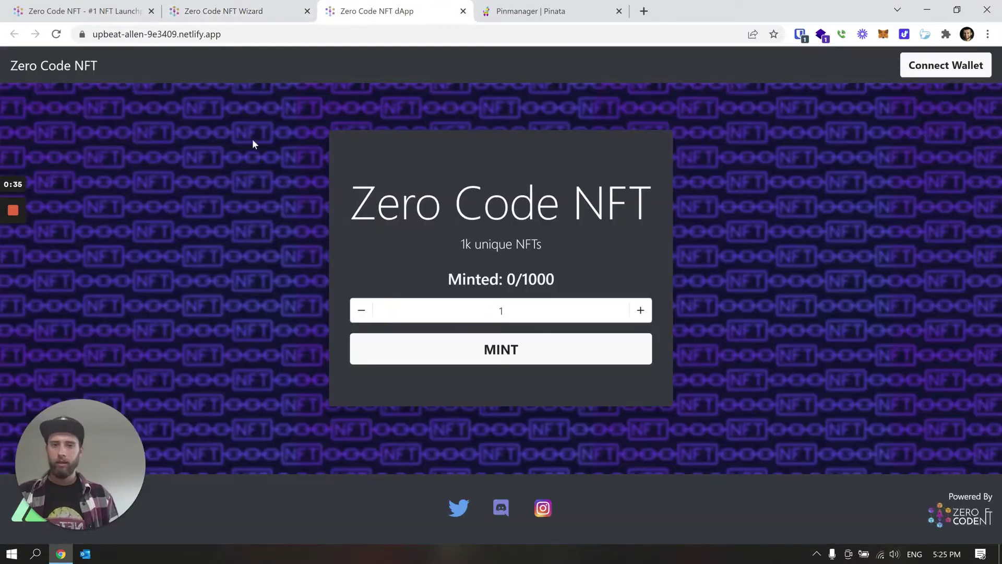
left_click_drag(392, 202, 651, 205)
left_click_drag(523, 248, 430, 242)
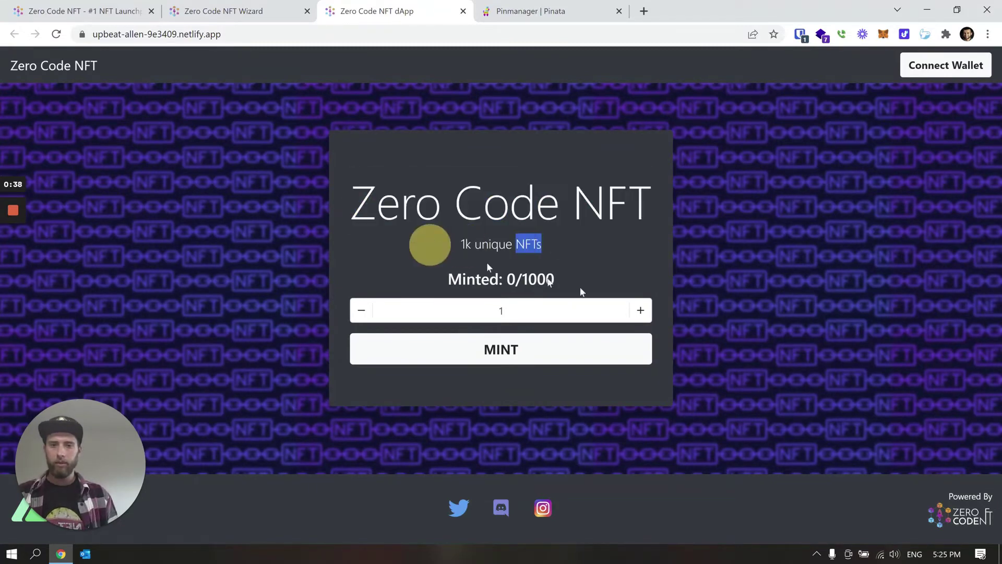
left_click(614, 280)
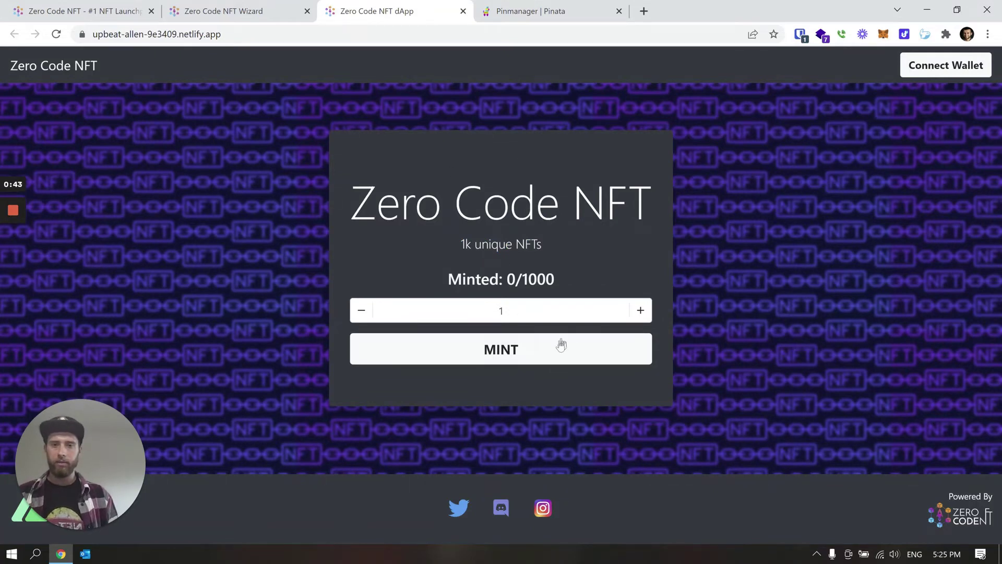
Request a mint of 1 token on the website and connect the preselected MetaMask account to it.
left_click(502, 353)
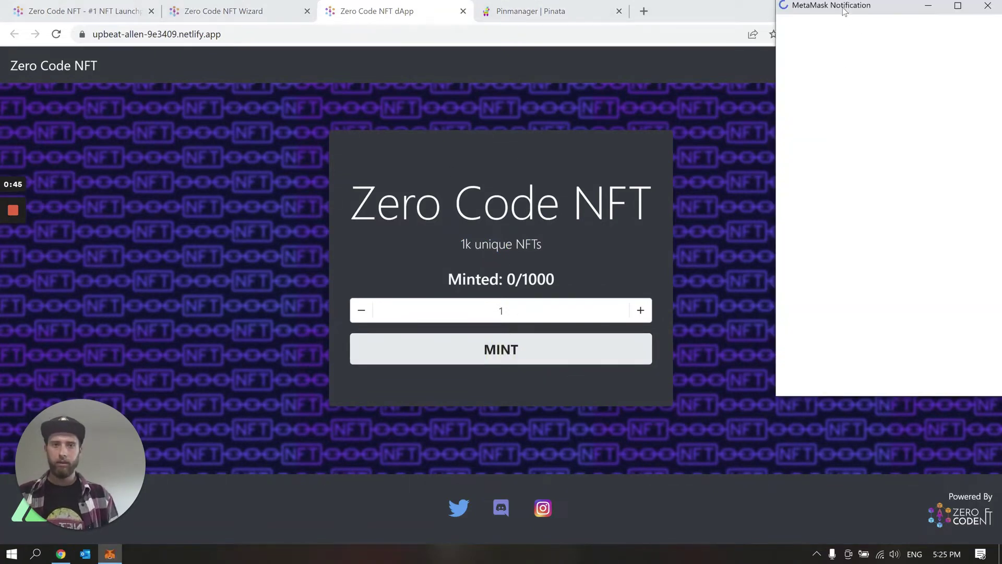
left_click_drag(843, 11, 750, 67)
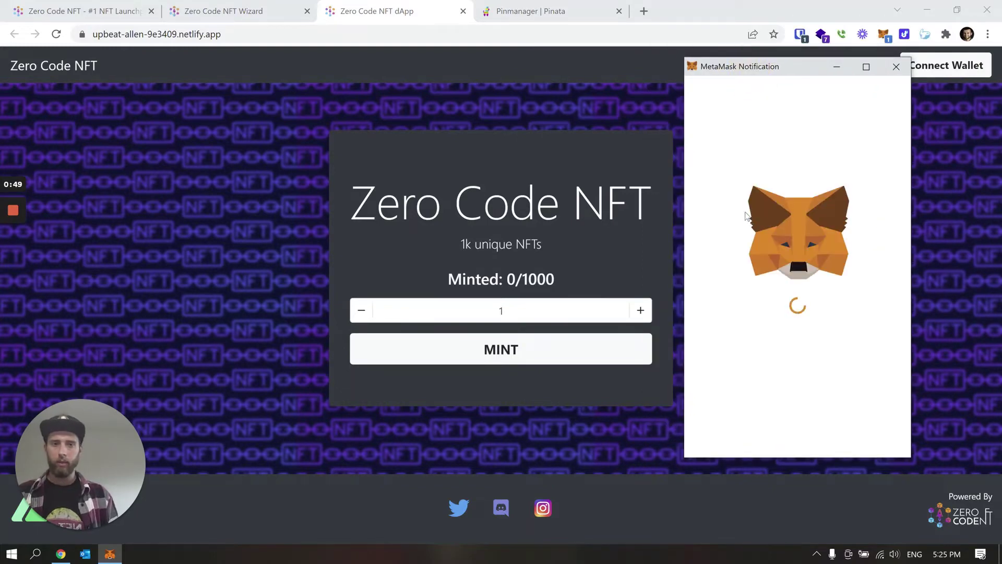
scroll(794, 291, "down", 5)
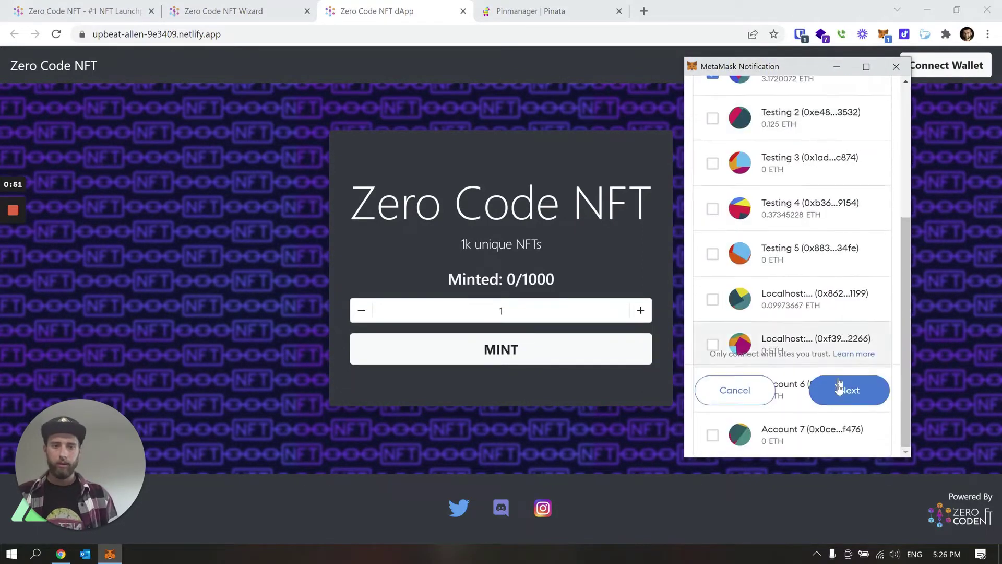
left_click(839, 391)
left_click(854, 432)
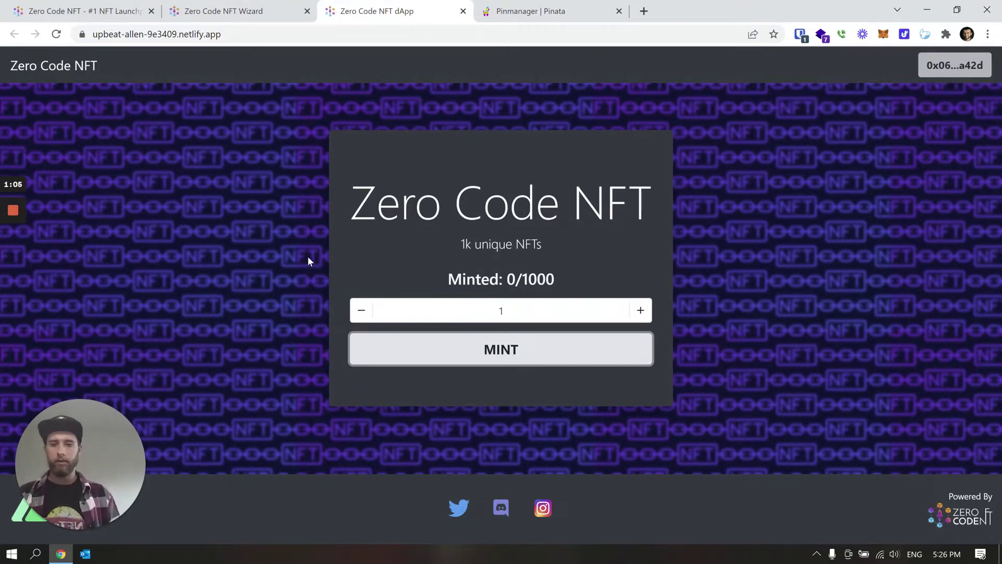
Return to the Zero Code NFT Wizard dashboard and open the management page of the Zero Code NFT contract.
left_click(263, 18)
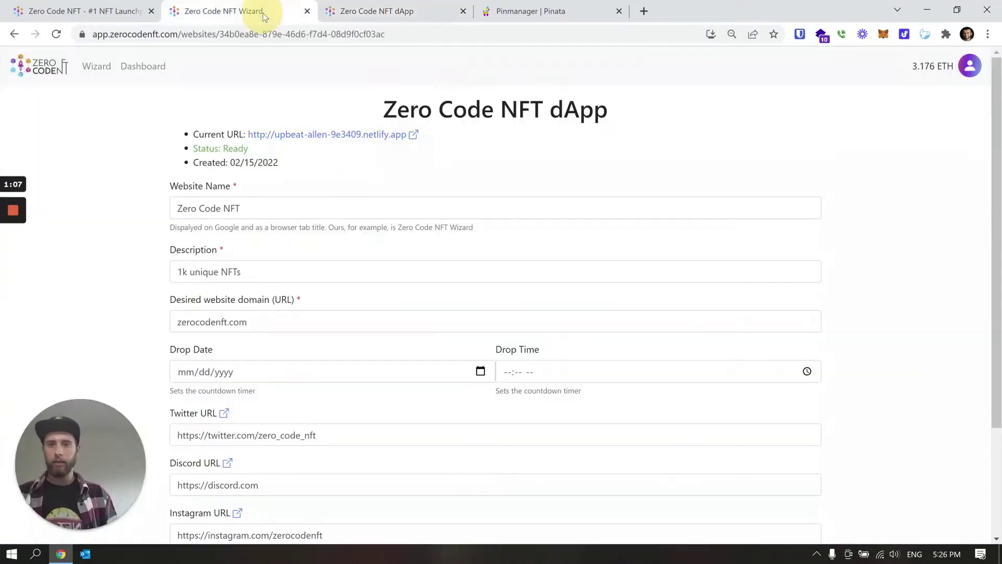
left_click(141, 68)
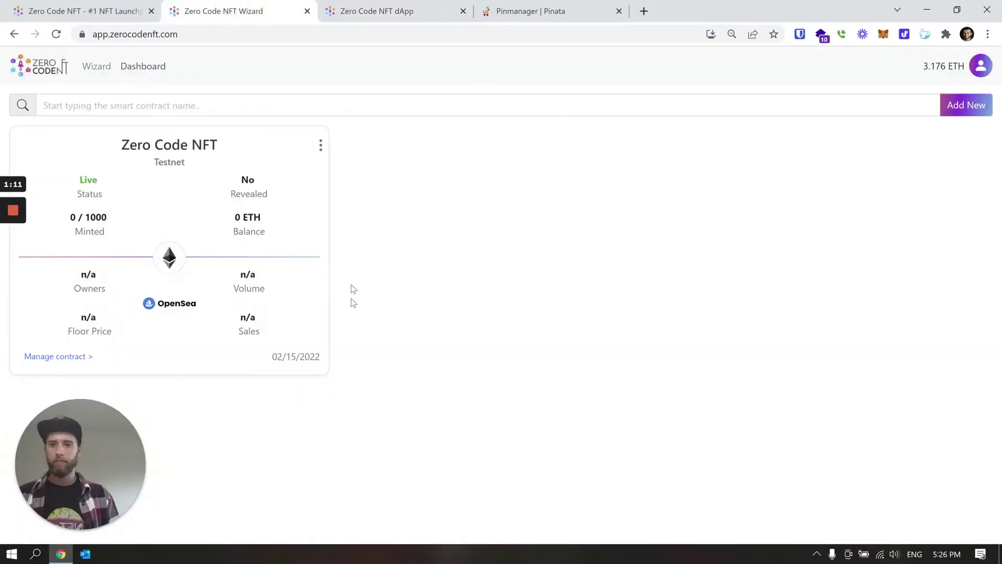
left_click(66, 360)
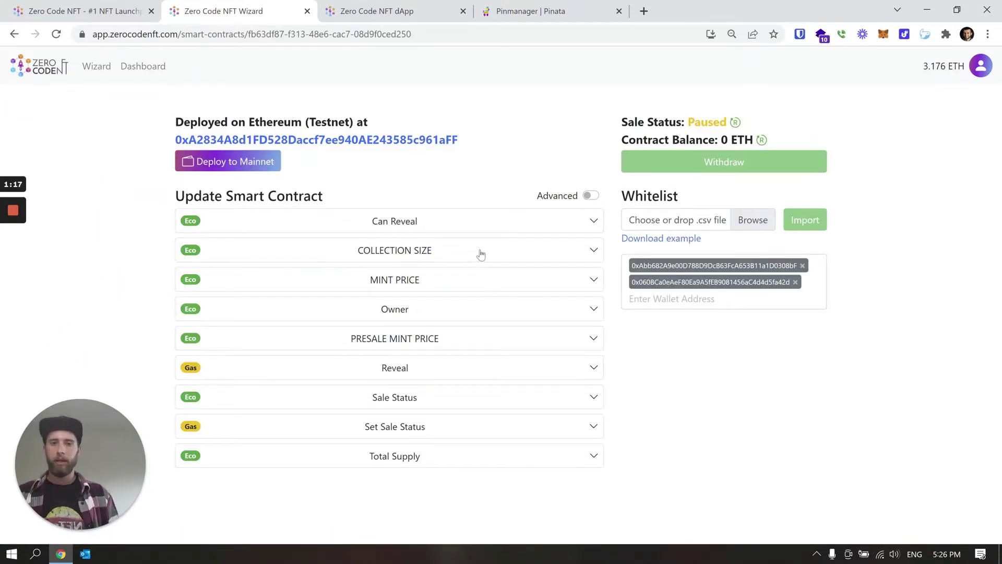
Examine the contract's deployment network, contract address and sale status on the management page.
triple_click(425, 116)
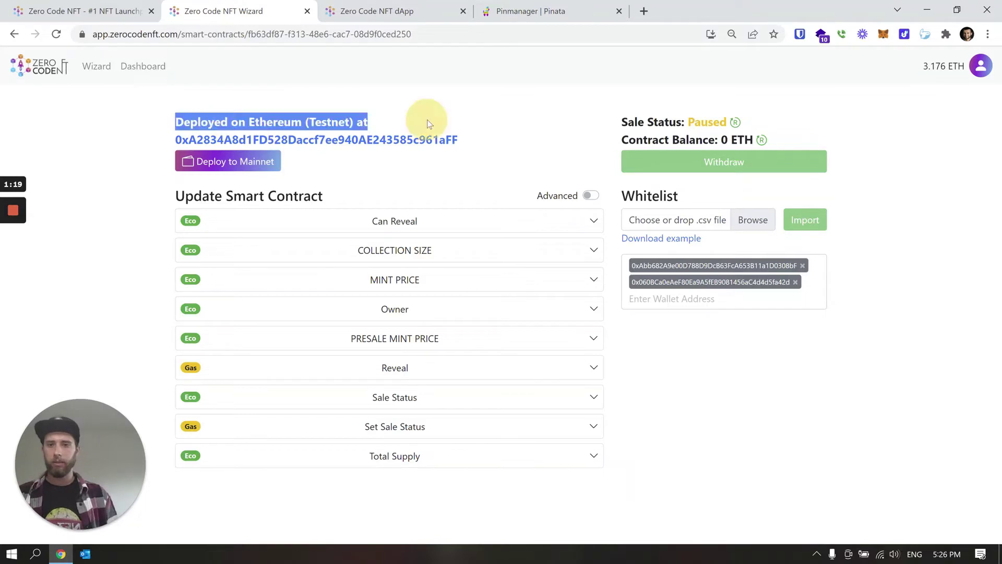
left_click_drag(505, 134, 157, 139)
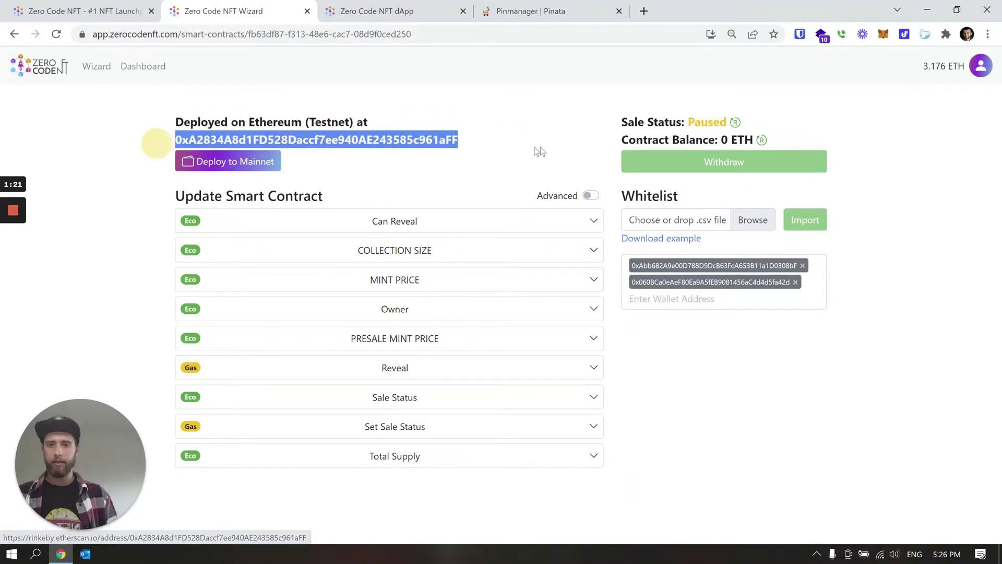
left_click(586, 134)
left_click_drag(620, 123, 743, 126)
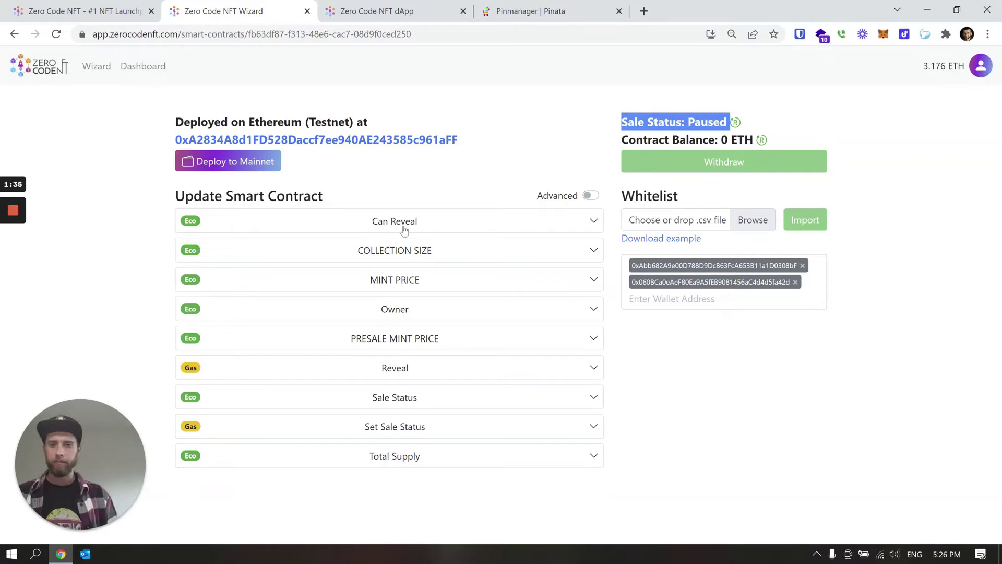
Start the presale for the Zero Code NFT contract and confirm the sale status transaction in MetaMask.
left_click(564, 149)
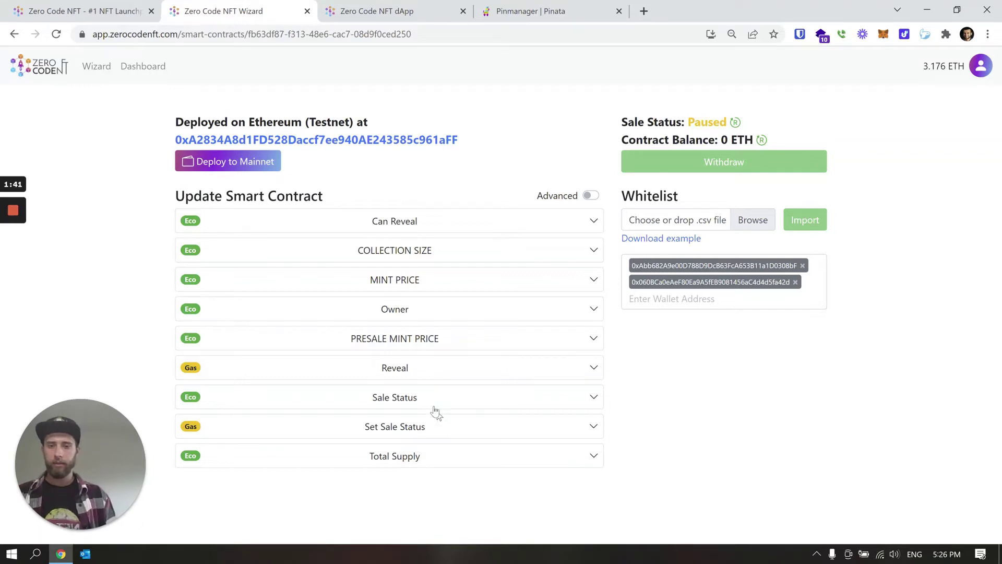
left_click(462, 426)
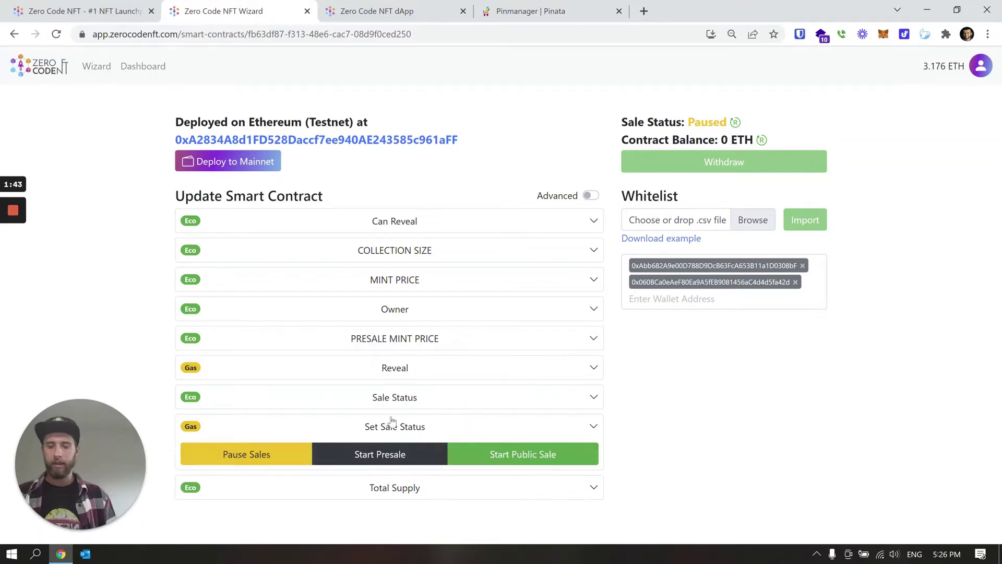
left_click(384, 455)
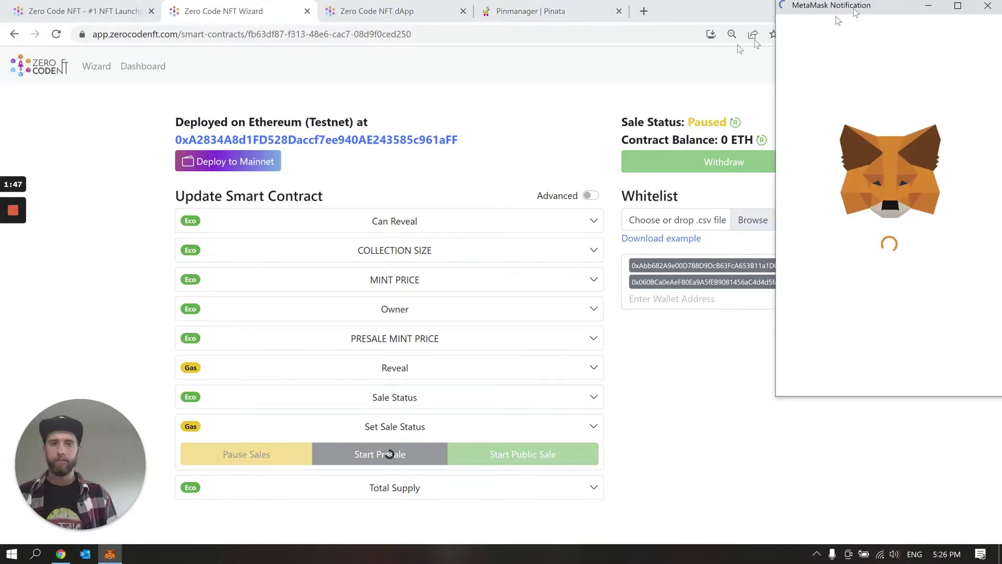
left_click_drag(855, 5, 720, 80)
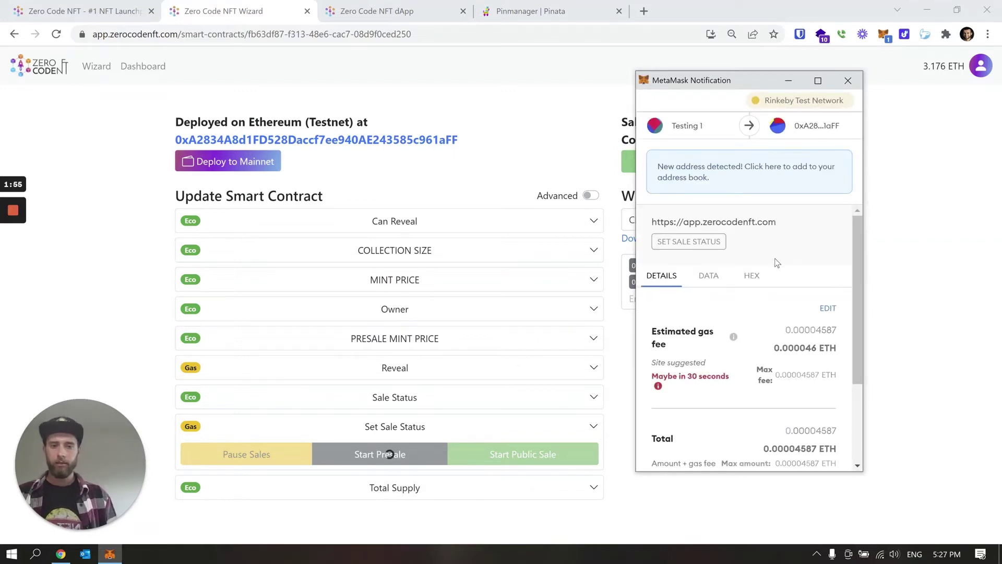
scroll(819, 452, "down", 3)
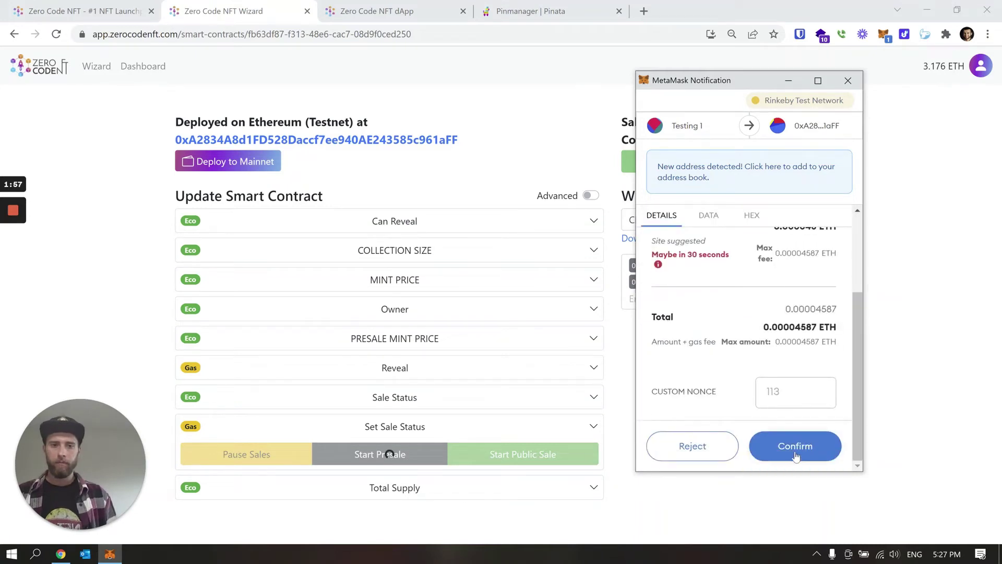
left_click(795, 455)
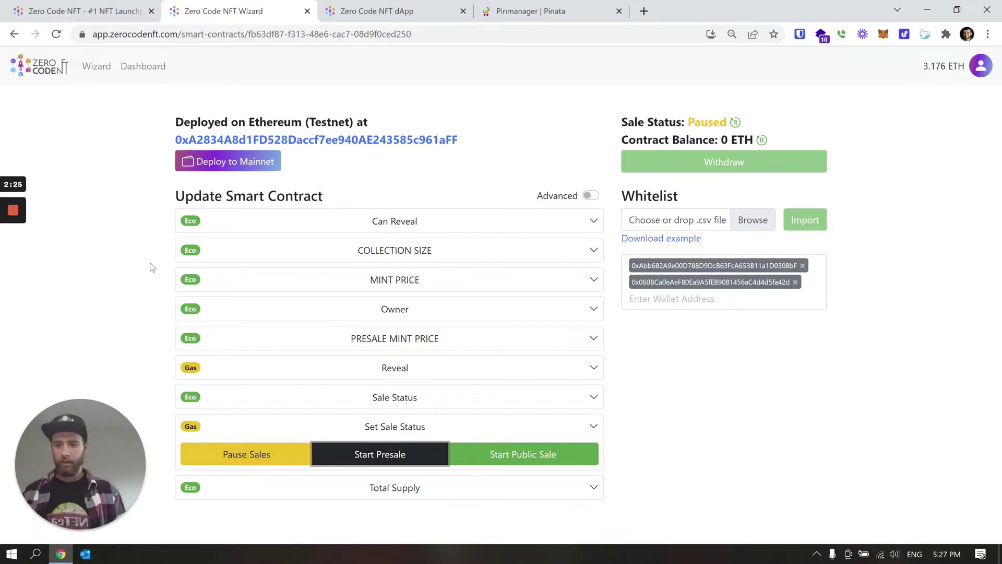
Query the contract's collection size on the management page.
left_click(441, 223)
left_click(406, 285)
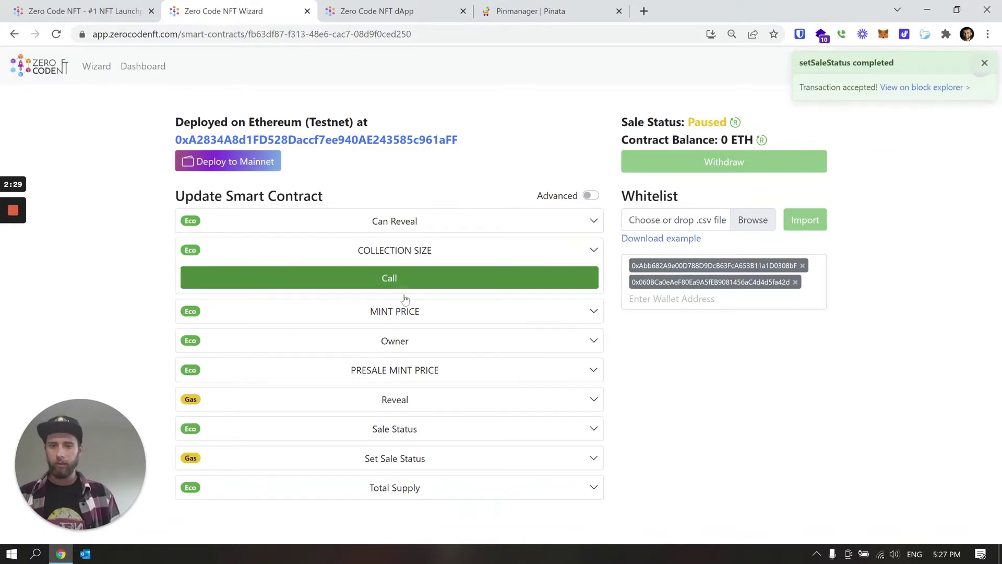
left_click(407, 278)
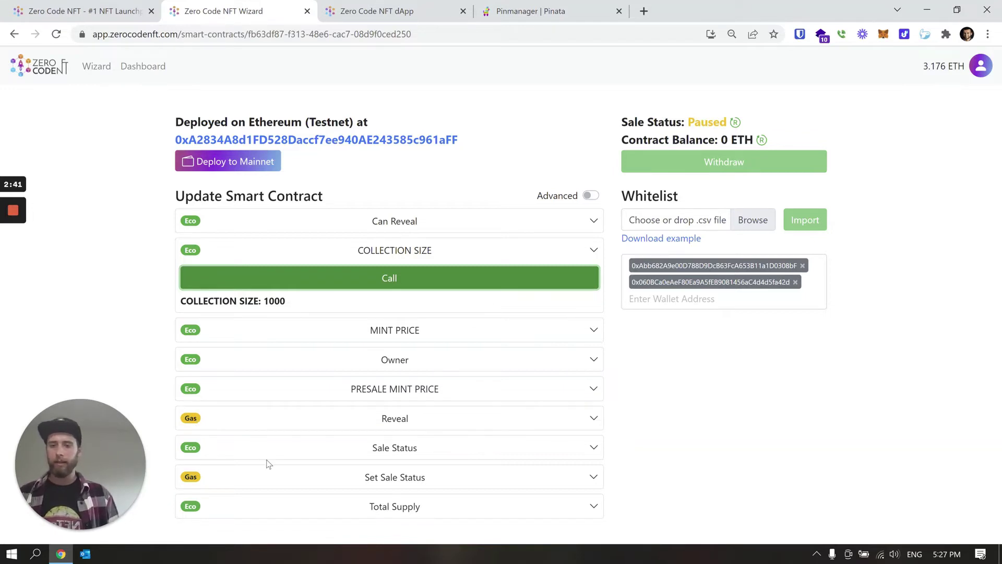
left_click(695, 402)
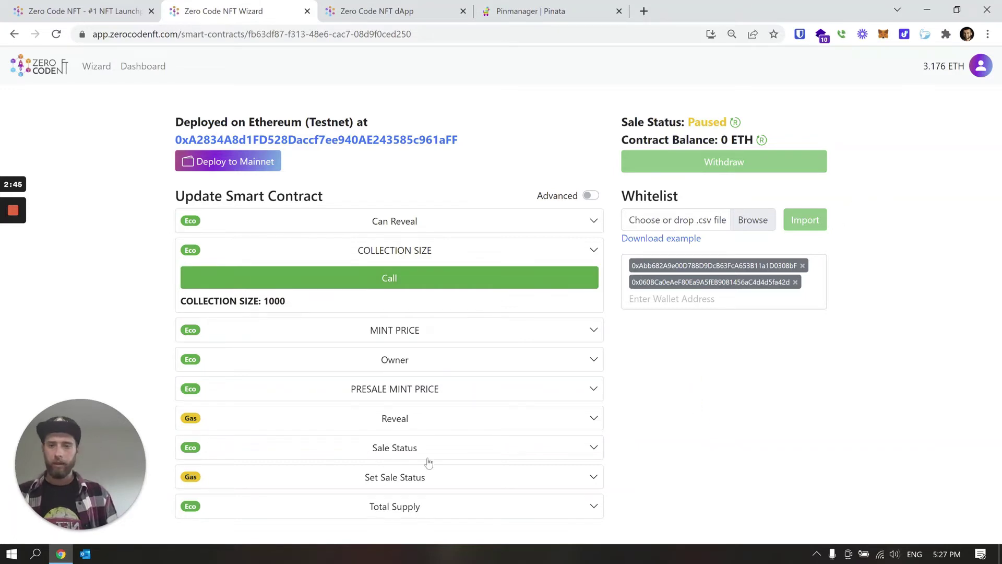
Refresh the contract's sale status and examine the returned value.
left_click(735, 123)
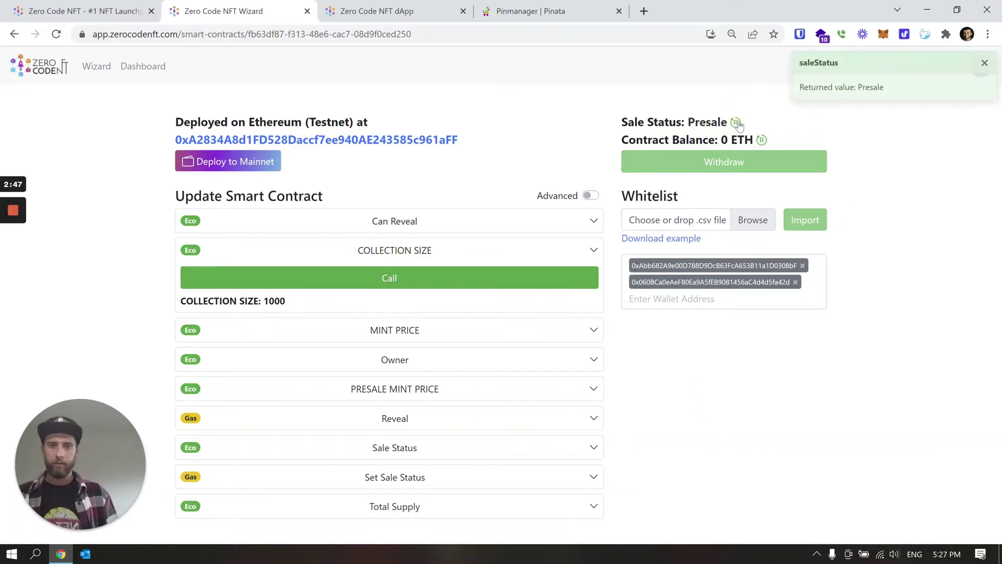
left_click_drag(620, 123, 748, 109)
left_click(576, 98)
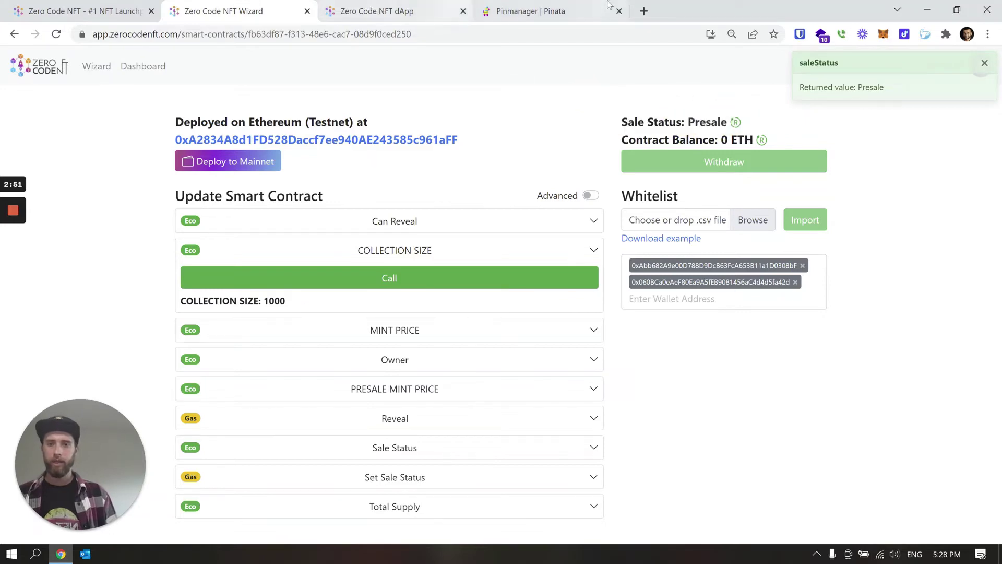
Mint 1 token on the deployed minting website and confirm the transaction in MetaMask.
left_click(397, 10)
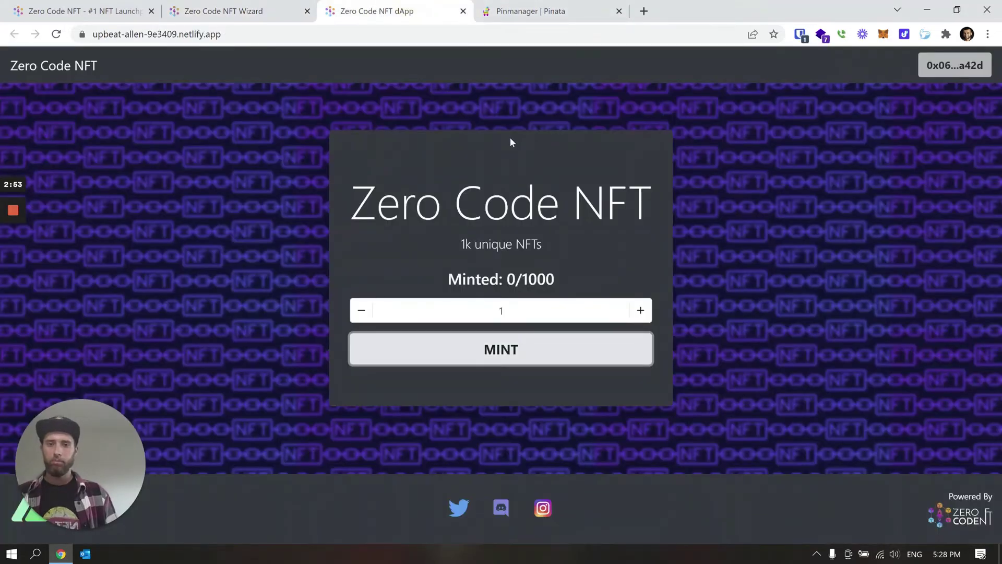
left_click(509, 346)
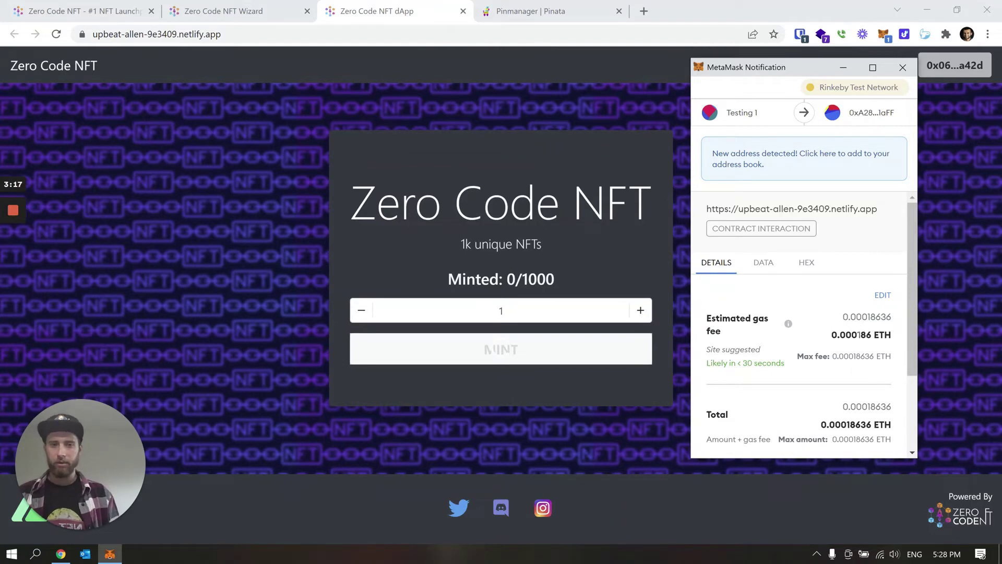
scroll(864, 365, "down", 1)
scroll(864, 373, "down", 5)
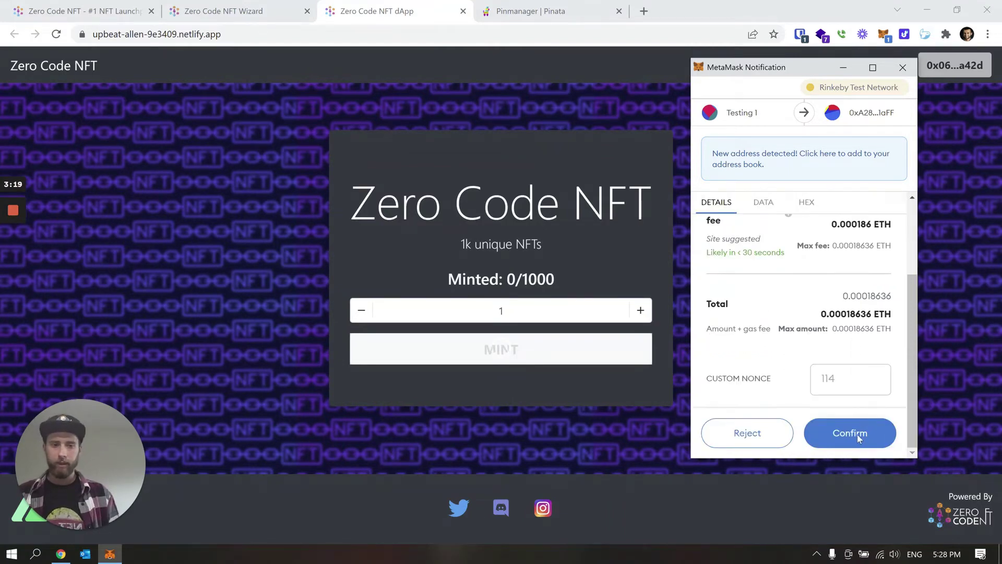
left_click(851, 432)
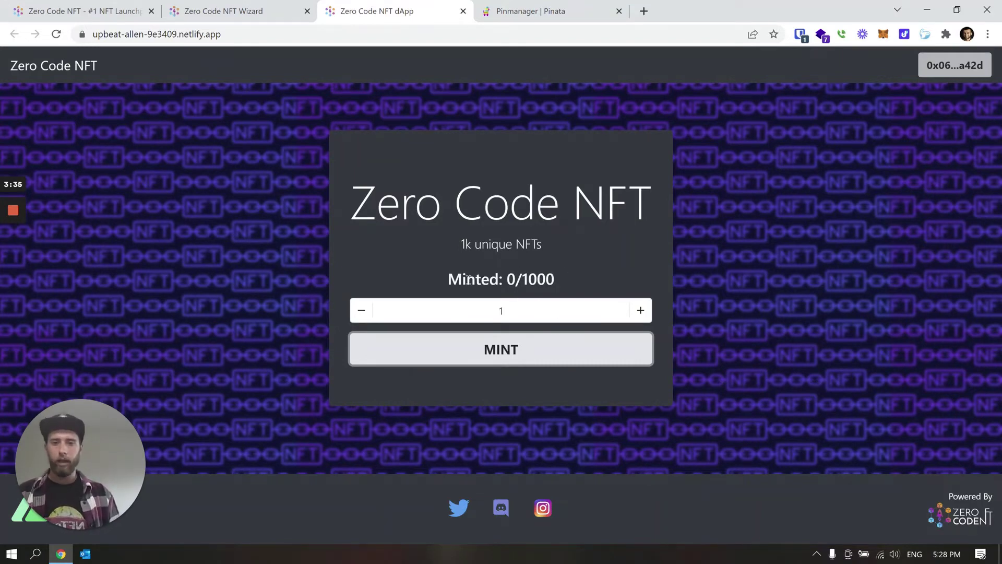
Return to the contract's management page and remove the connected wallet's address from the whitelist.
left_click(238, 17)
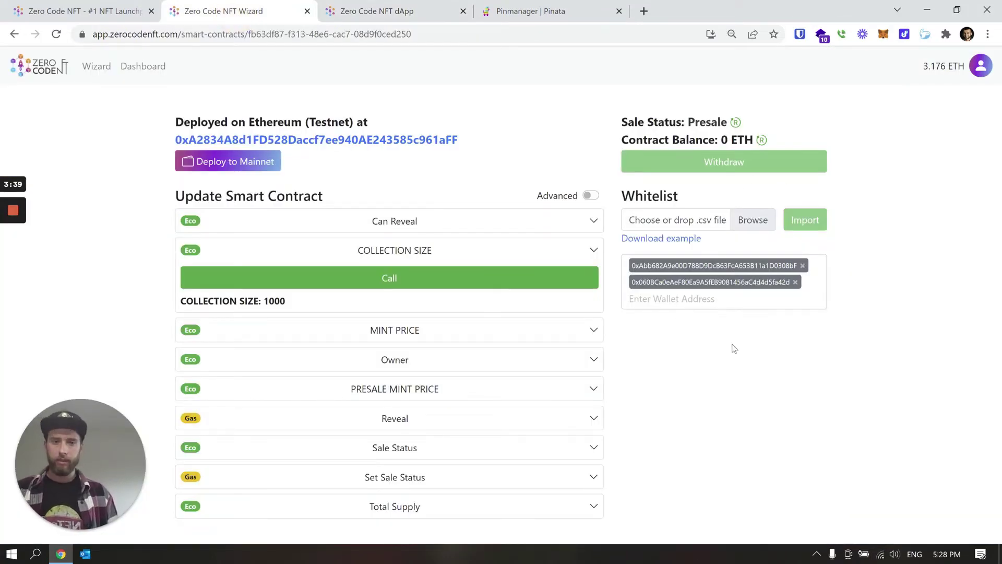
left_click(796, 282)
left_click(692, 354)
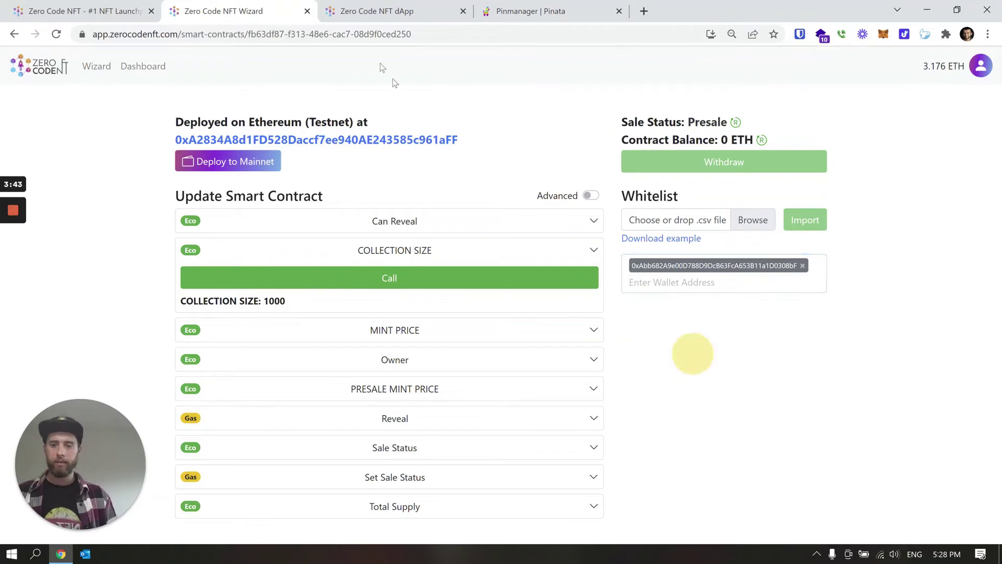
Try to mint 1 more token on the minting website with the wallet that was removed from the whitelist.
left_click(389, 16)
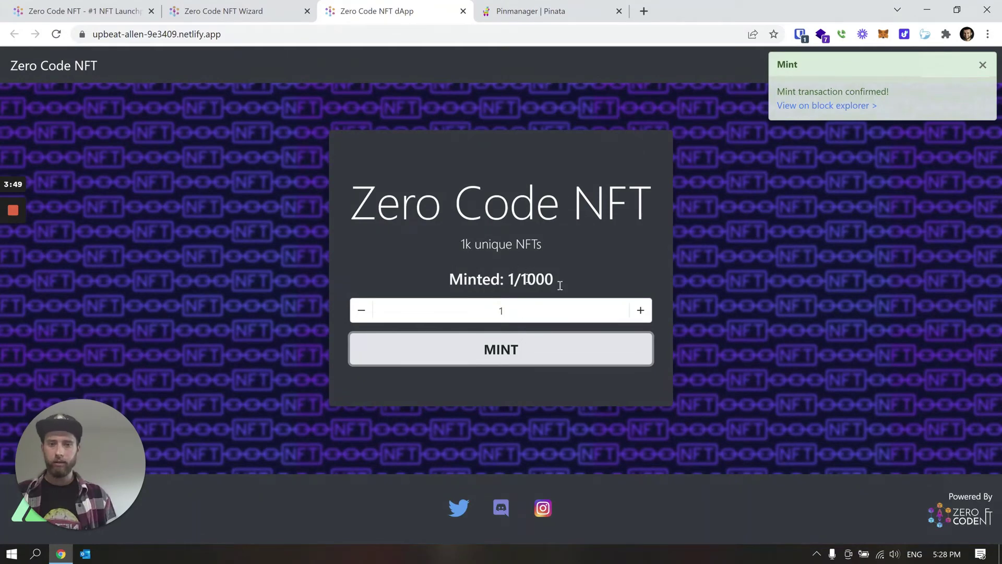
left_click(542, 350)
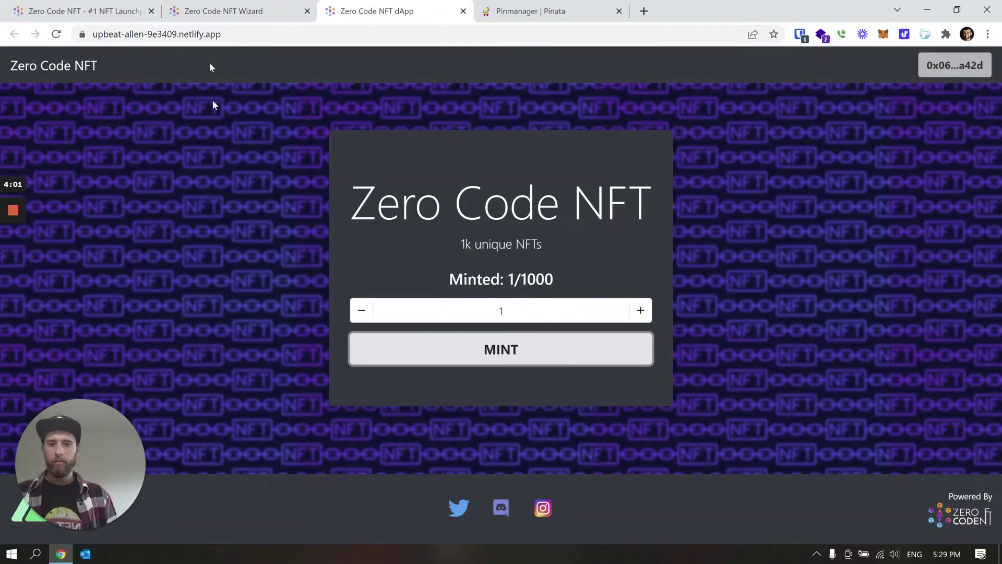
Return to the contract's management page, examine the remaining whitelist entry and collapse the collection size function.
left_click(242, 9)
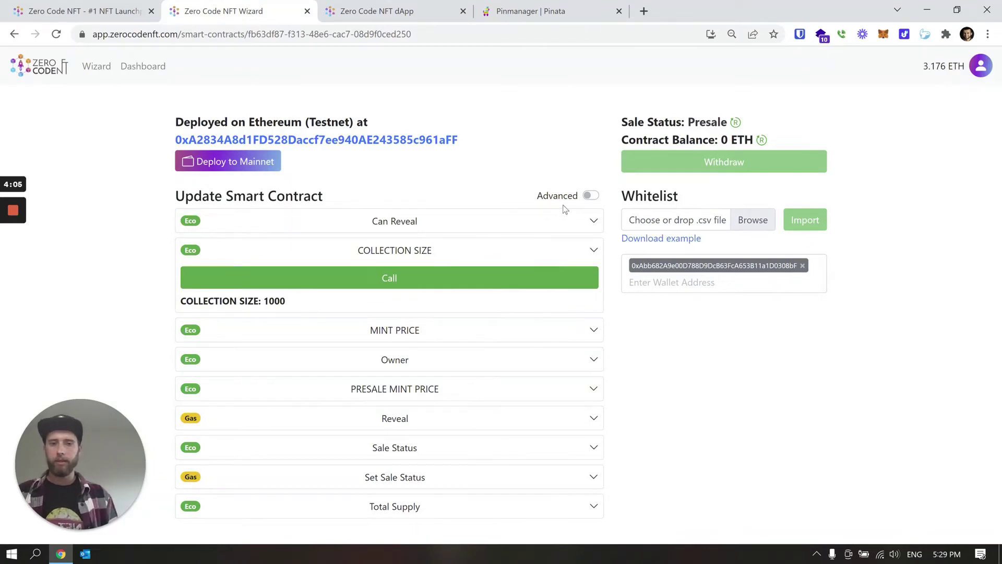
left_click(777, 267)
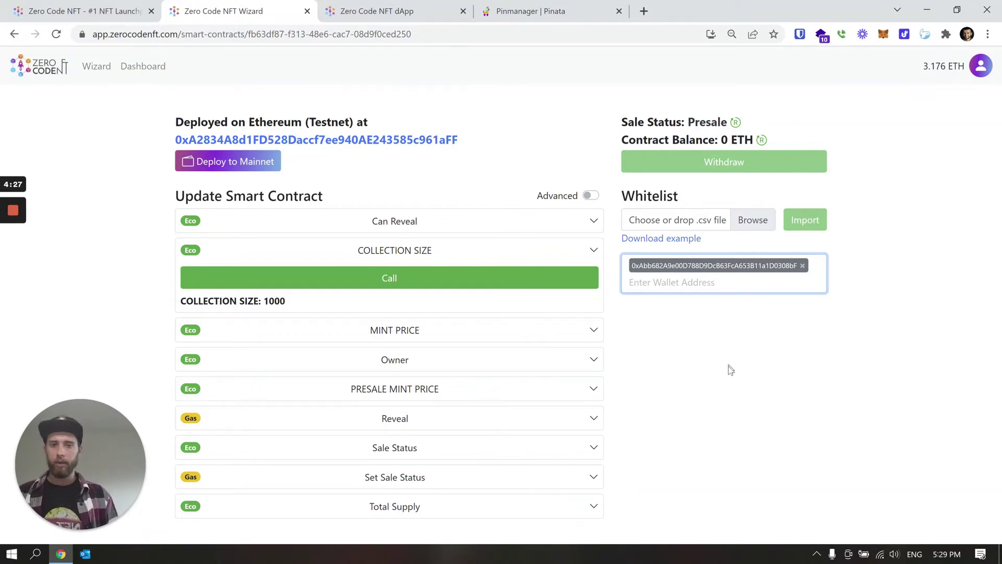
left_click(736, 407)
left_click(533, 253)
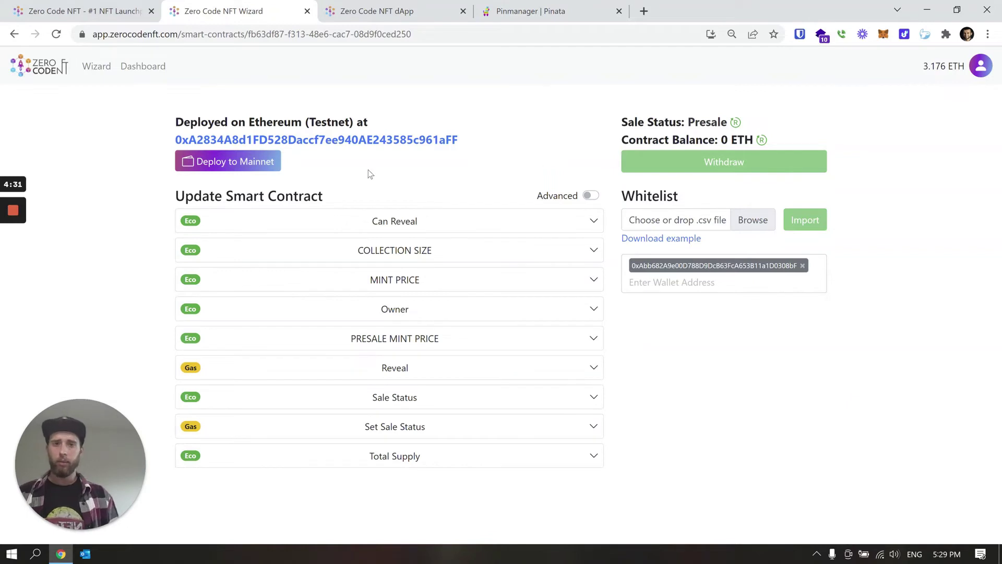
Start the public sale for the contract, confirm the transaction in MetaMask and collapse the sale status function.
left_click(450, 429)
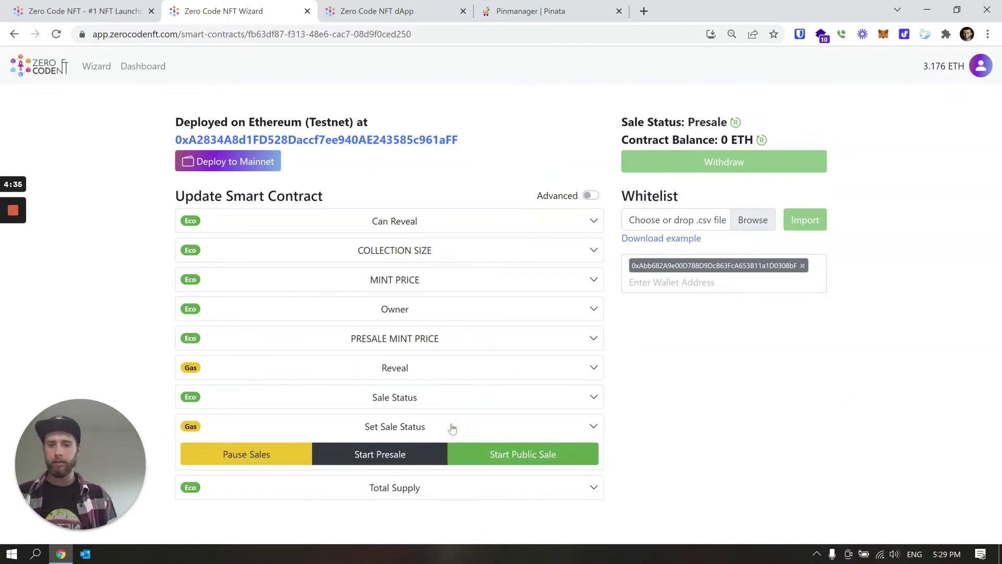
left_click(518, 454)
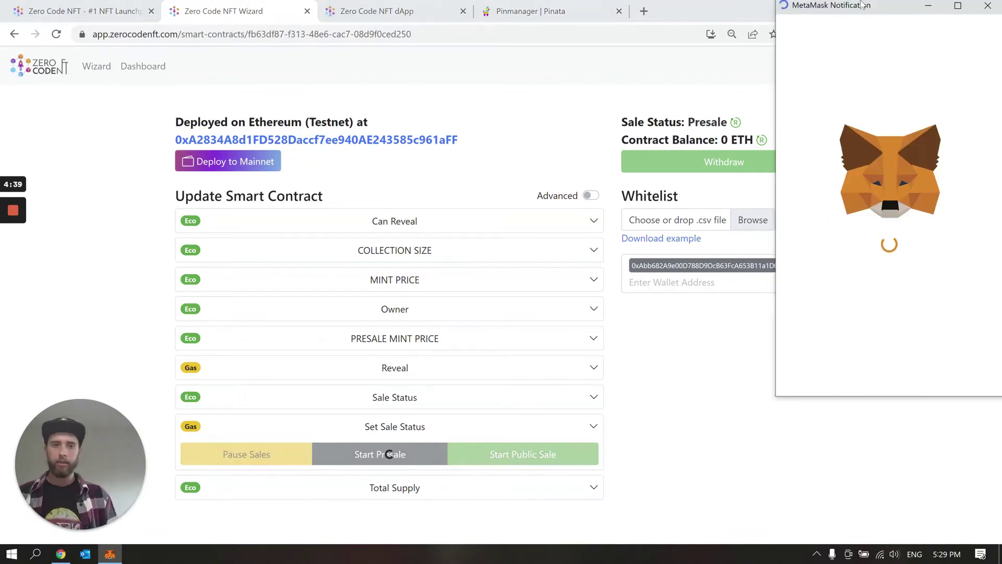
left_click_drag(862, 5, 775, 89)
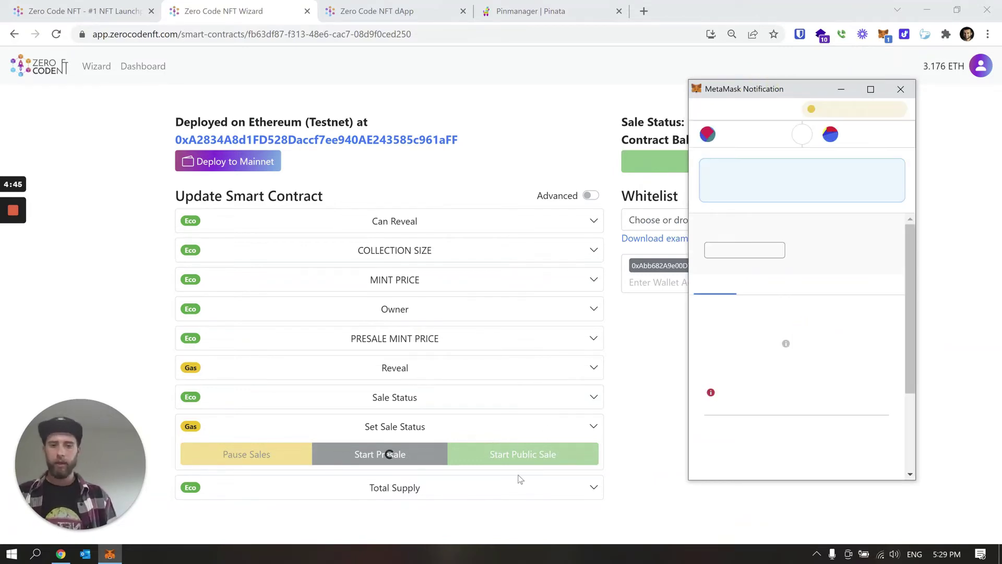
scroll(858, 459, "down", 3)
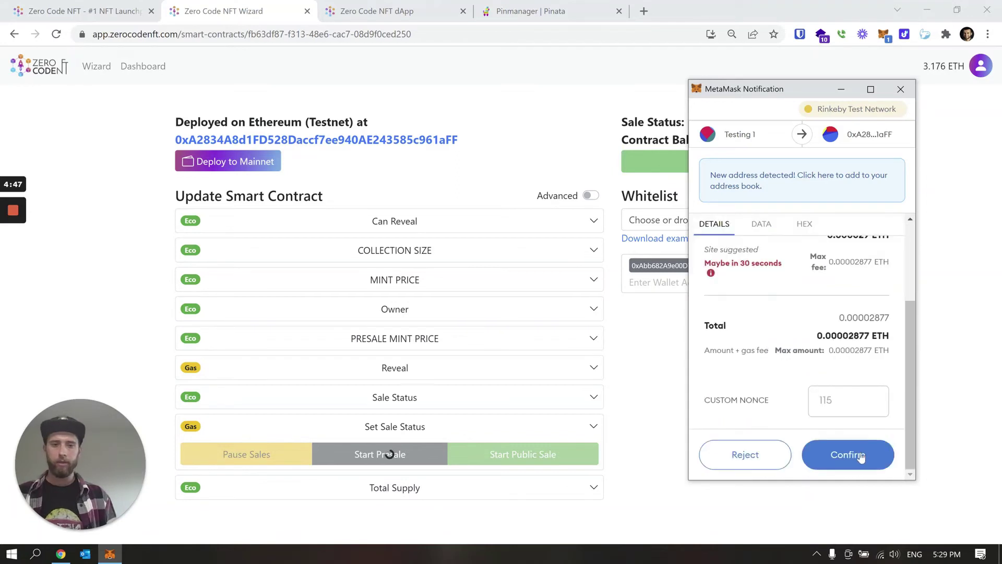
left_click(856, 462)
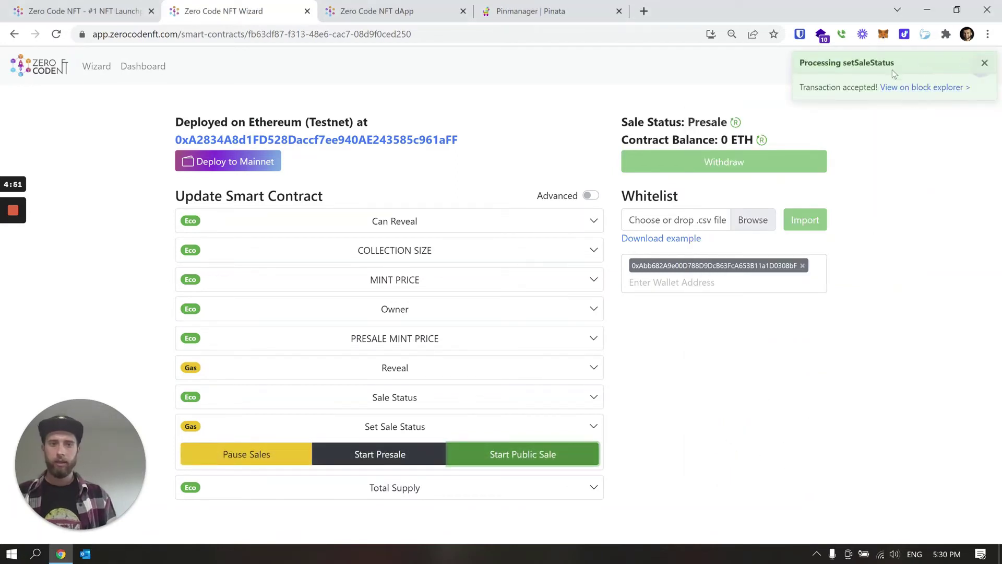
left_click(594, 428)
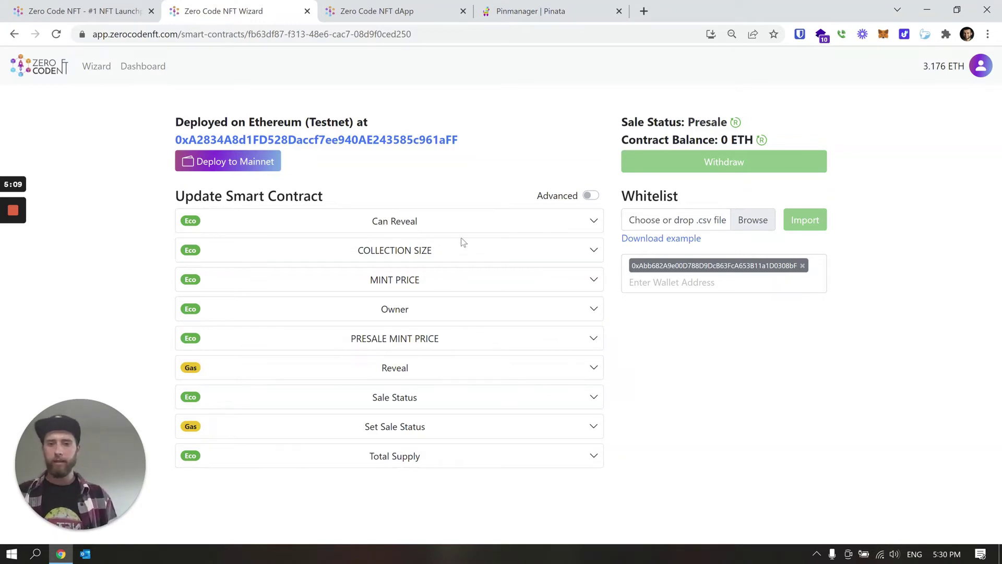
Show the contract's advanced functions and examine the full list from Airdrop to Withdraw.
left_click(590, 195)
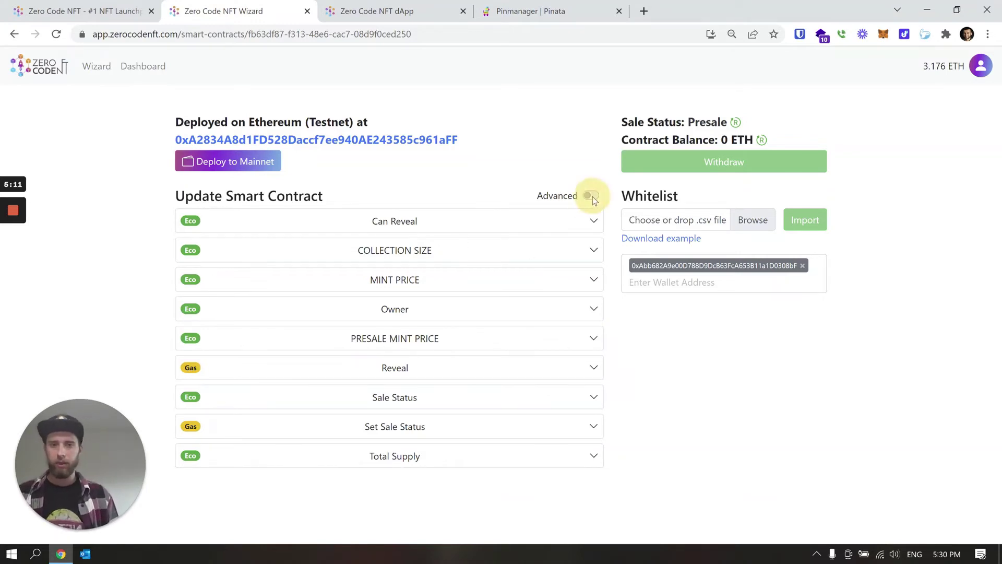
scroll(351, 425, "down", 10)
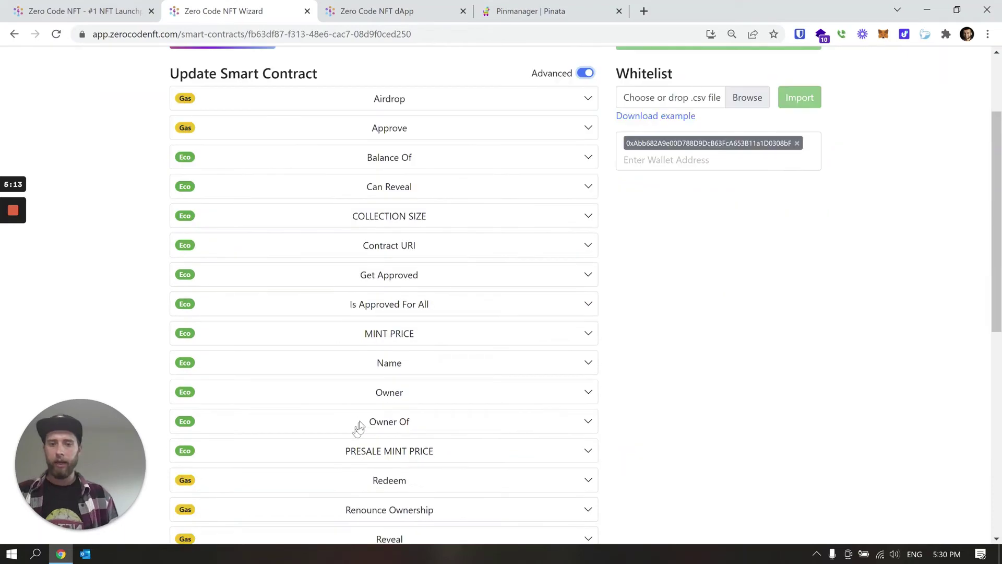
scroll(409, 342, "up", 10)
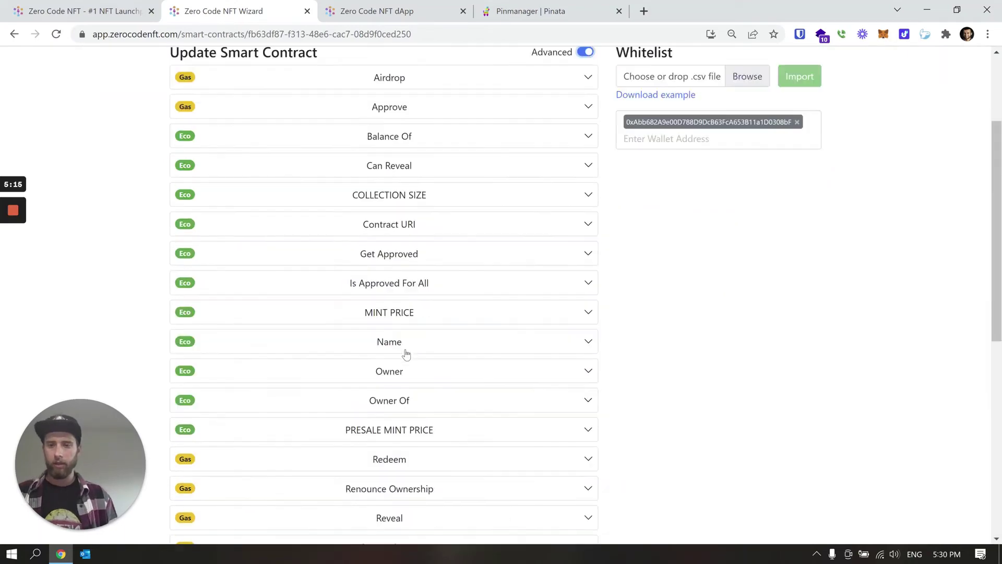
scroll(406, 354, "down", 10)
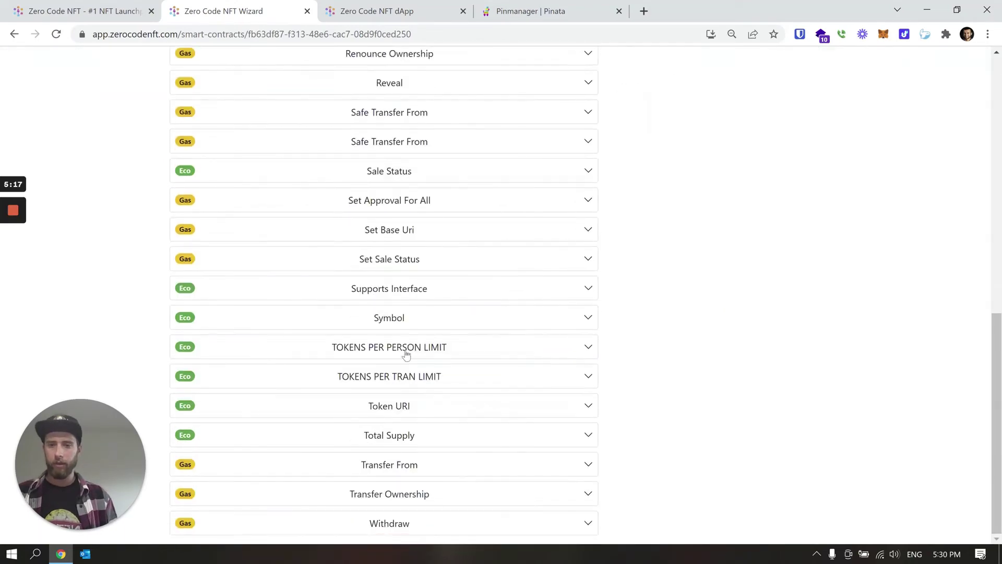
scroll(407, 354, "up", 10)
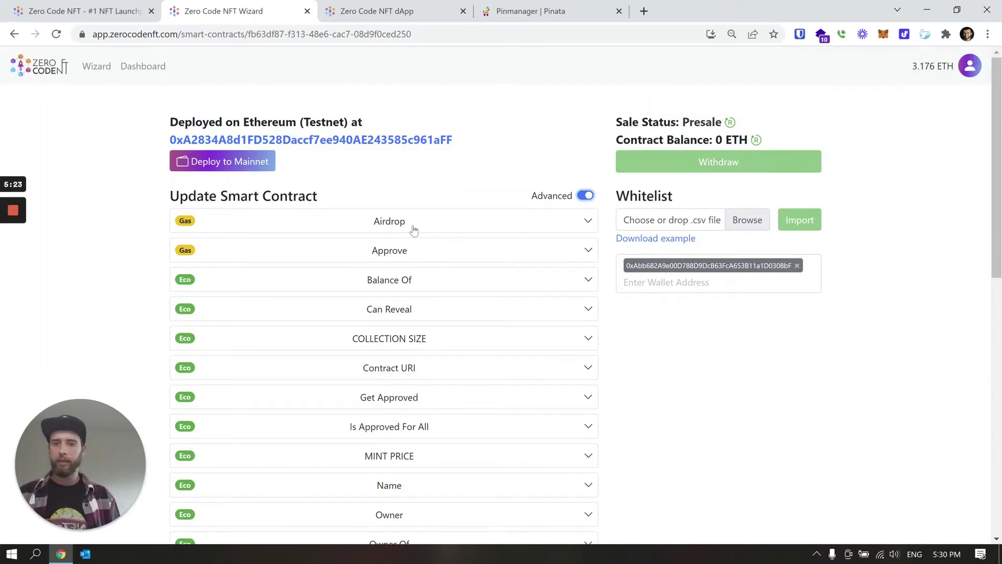
Open the Airdrop function and enter the wallet address copied from the Testing 1 account in MetaMask as the recipient.
left_click(413, 223)
left_click(342, 262)
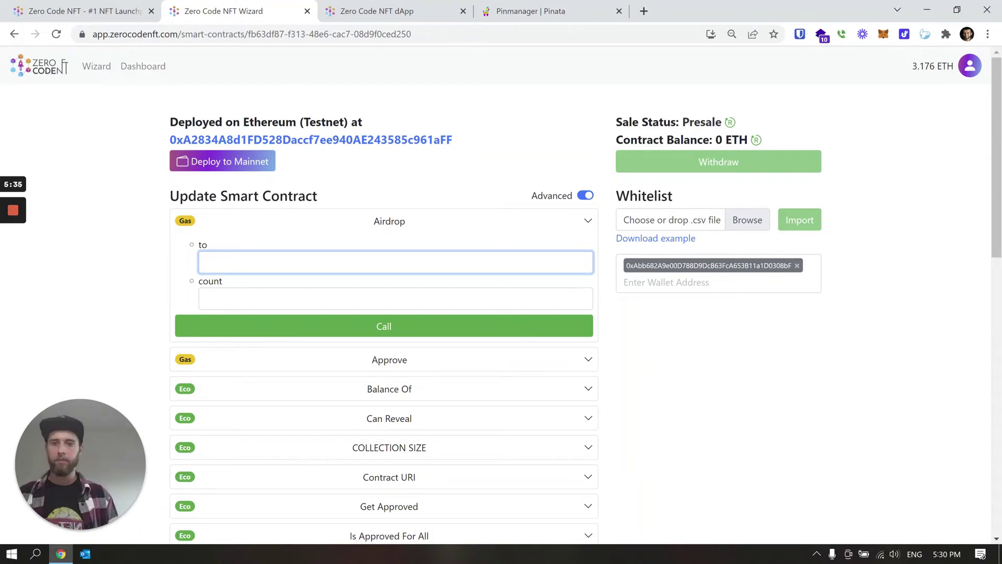
left_click(884, 39)
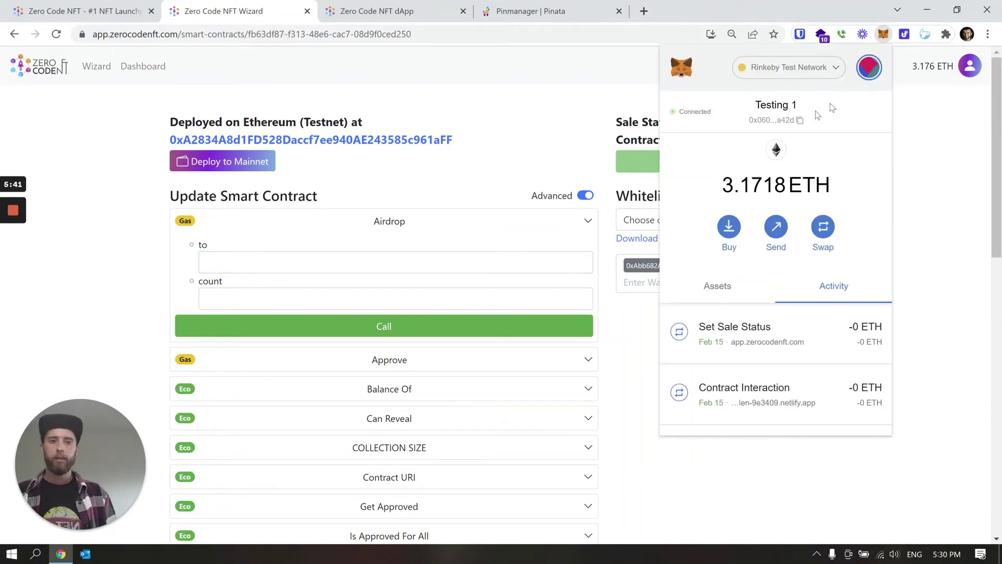
left_click(801, 121)
left_click(412, 261)
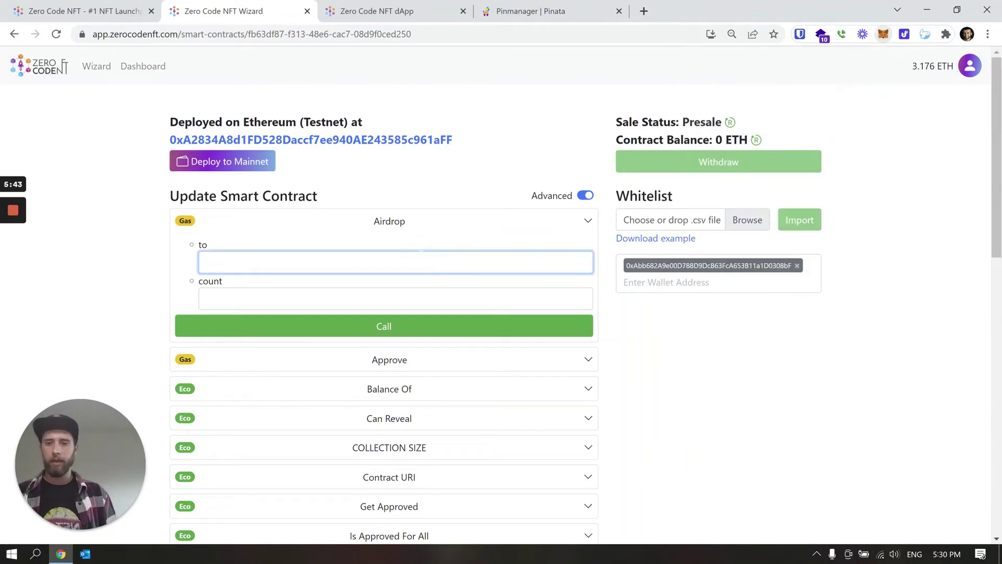
key("ctrl+v")
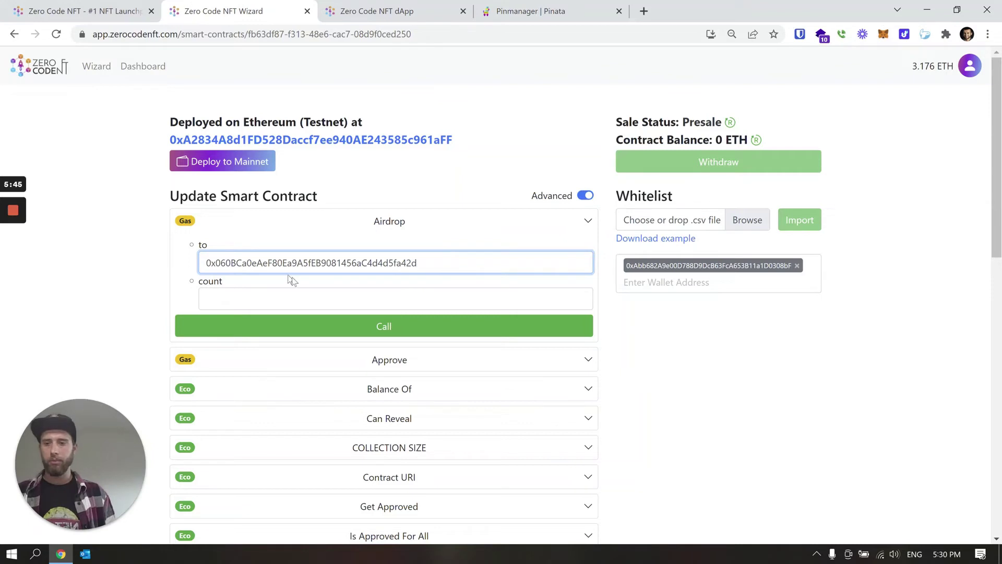
Airdrop 5 tokens to the entered recipient, confirming the transaction in MetaMask, and refresh the contract's sale status.
left_click(297, 297)
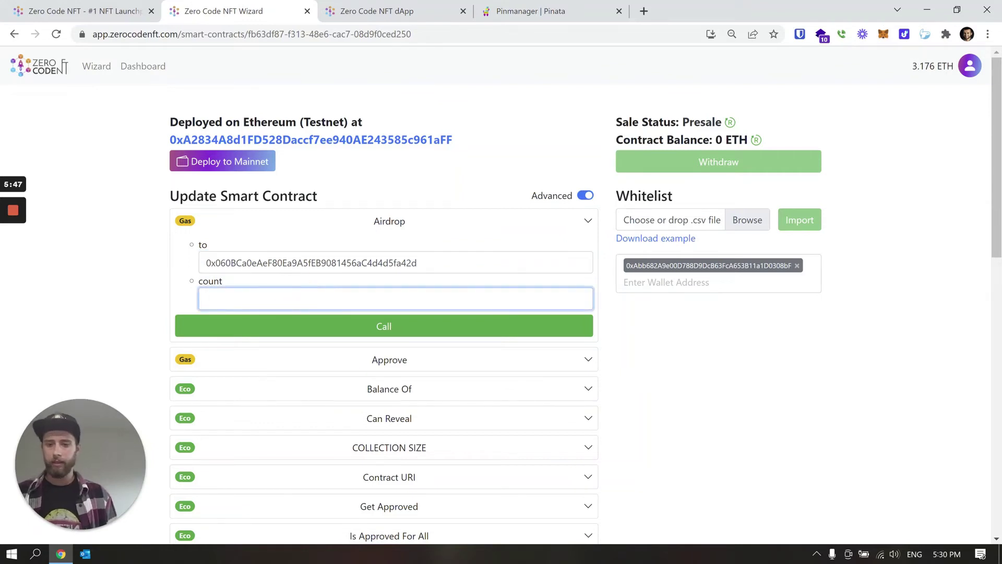
type("5")
left_click(459, 327)
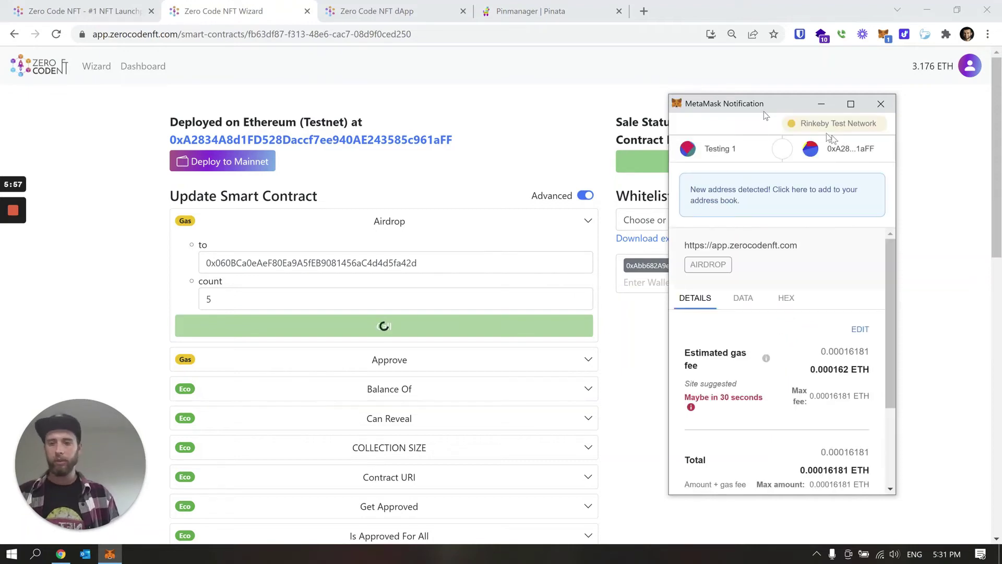
scroll(838, 284, "down", 3)
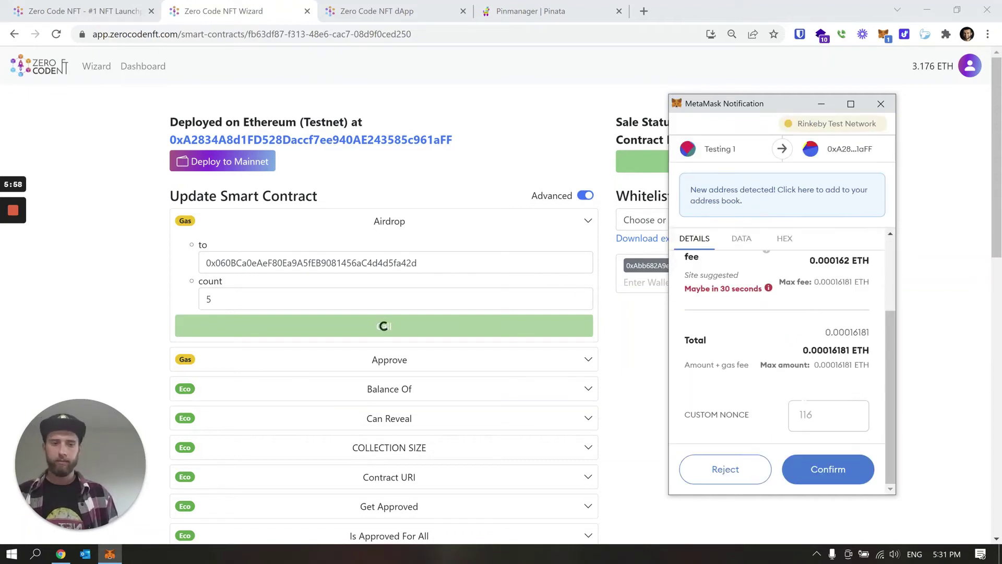
left_click(828, 468)
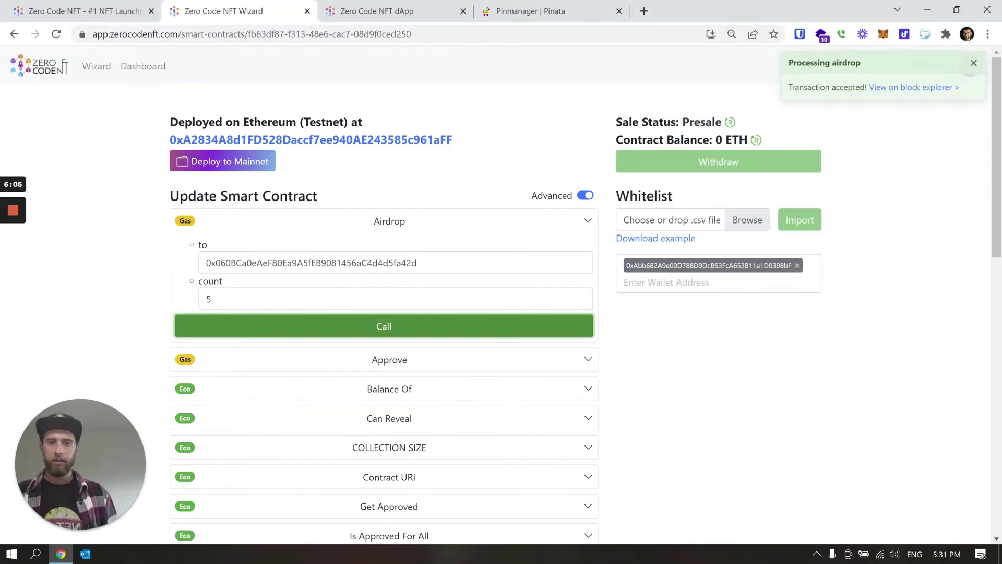
left_click_drag(617, 123, 654, 119)
left_click(729, 123)
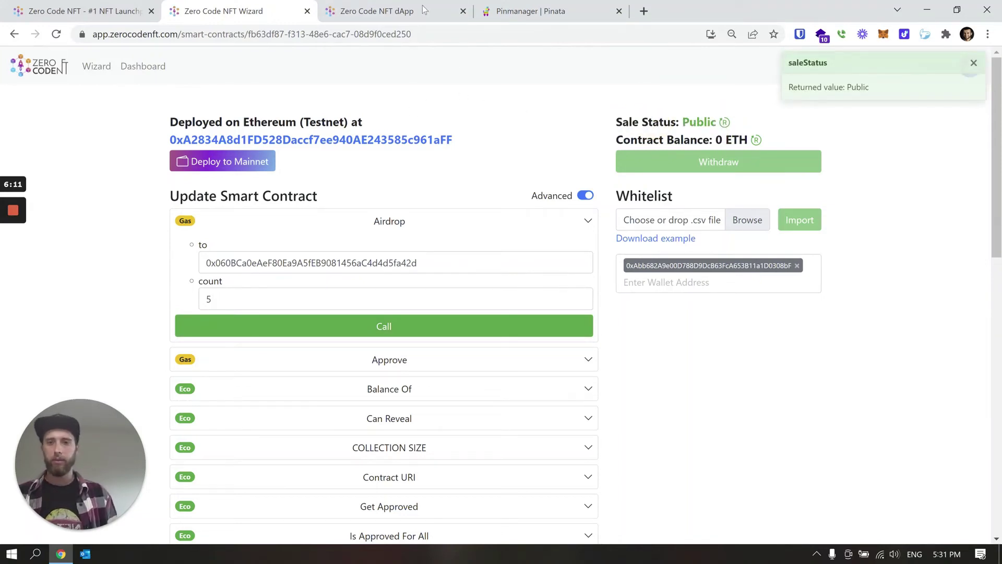
Mint 5 tokens on the minting website and confirm the transaction in MetaMask.
left_click(393, 13)
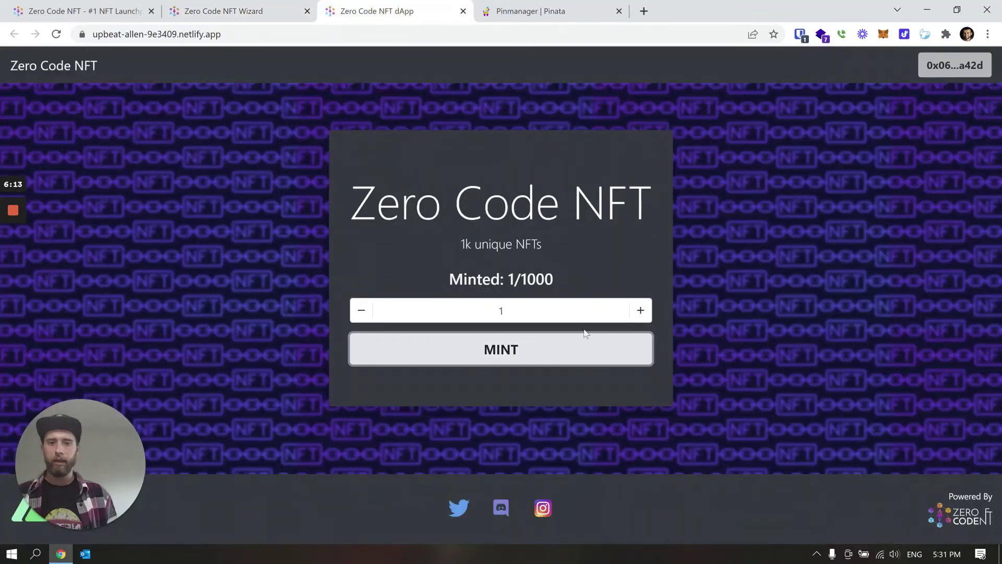
left_click(646, 310)
left_click(647, 310)
left_click(646, 310)
left_click(646, 310)
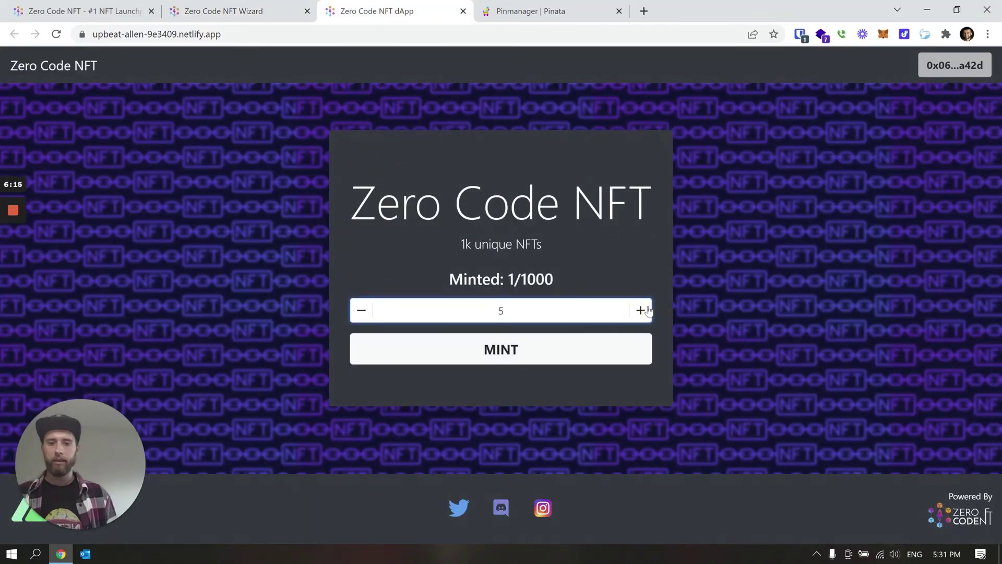
left_click(519, 349)
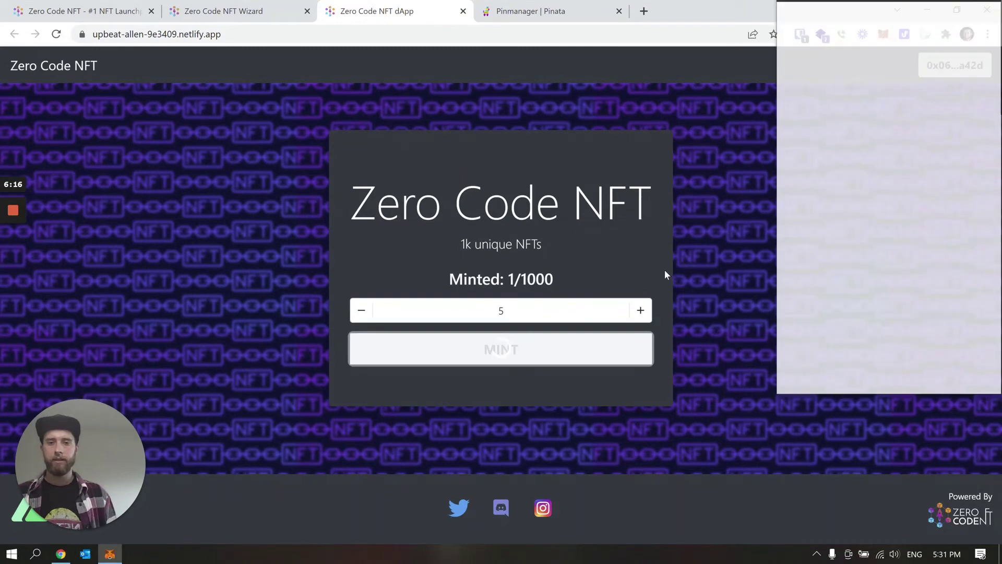
left_click_drag(847, 11, 790, 49)
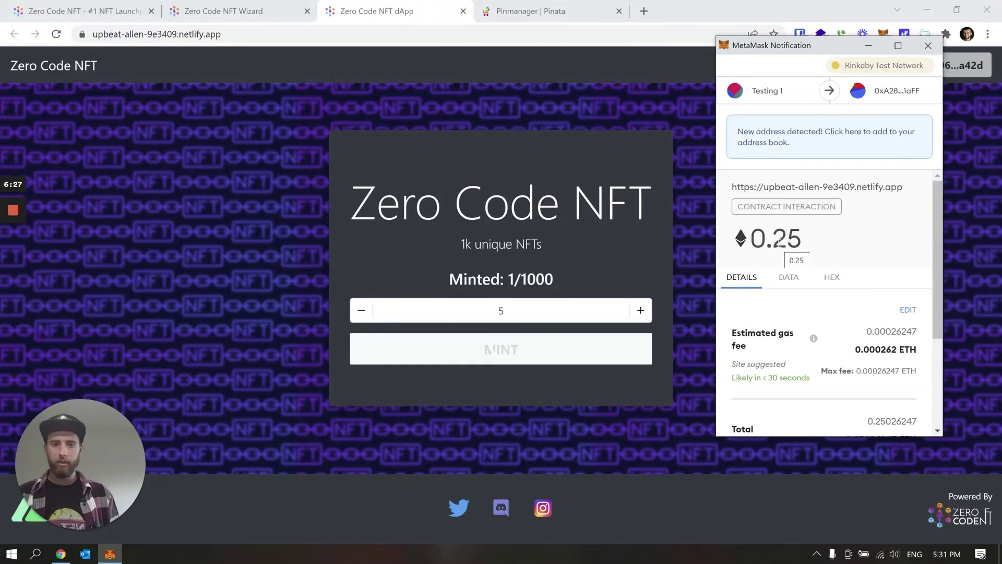
scroll(839, 262, "down", 3)
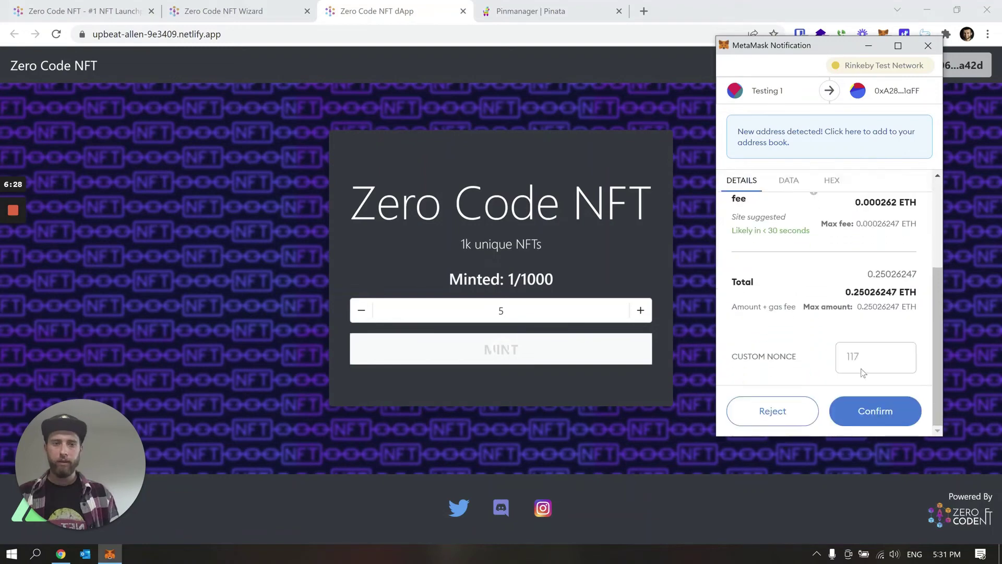
left_click(874, 411)
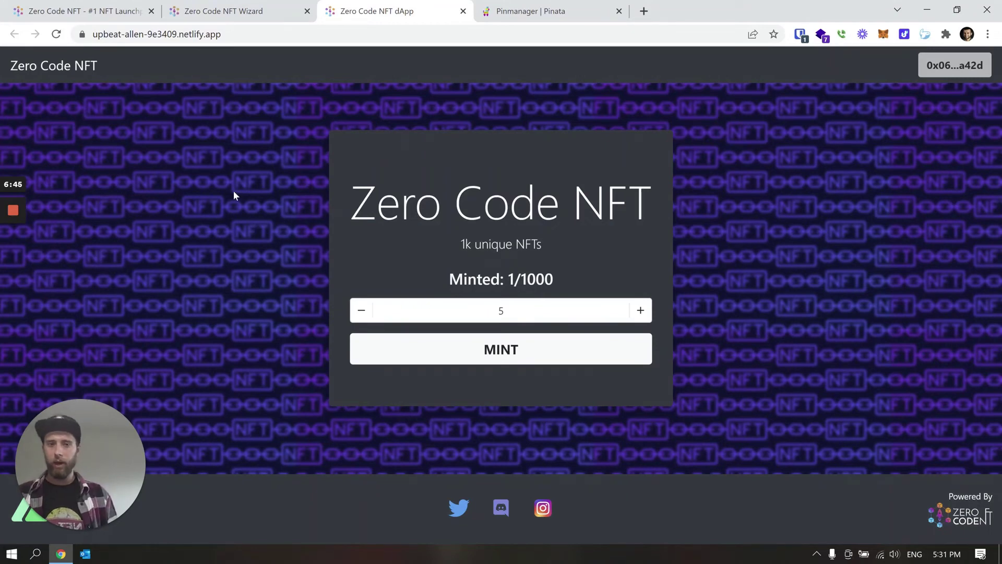
Return to the contract's management page, refresh the contract balance and withdraw it, confirming the transaction in MetaMask.
left_click(242, 12)
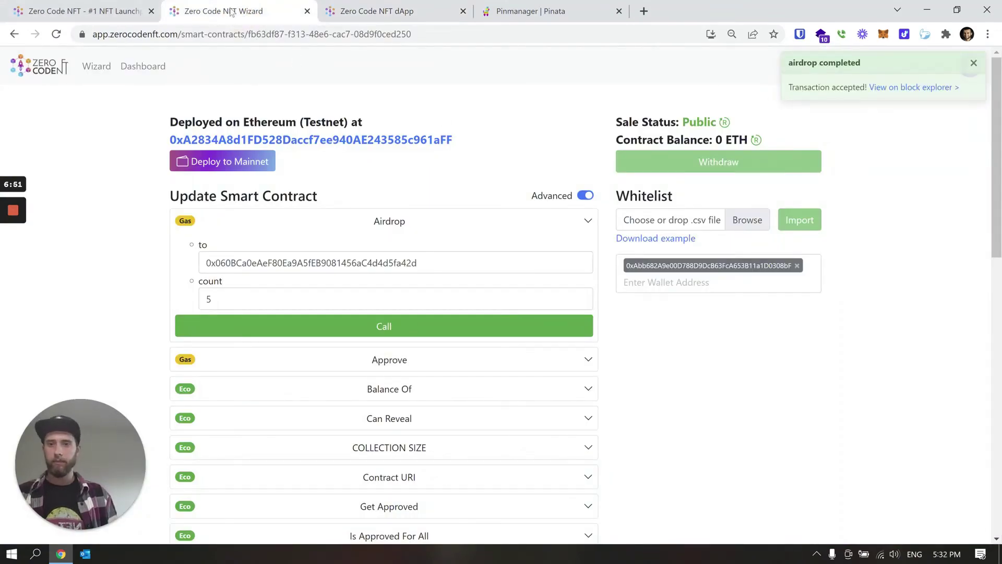
left_click(757, 142)
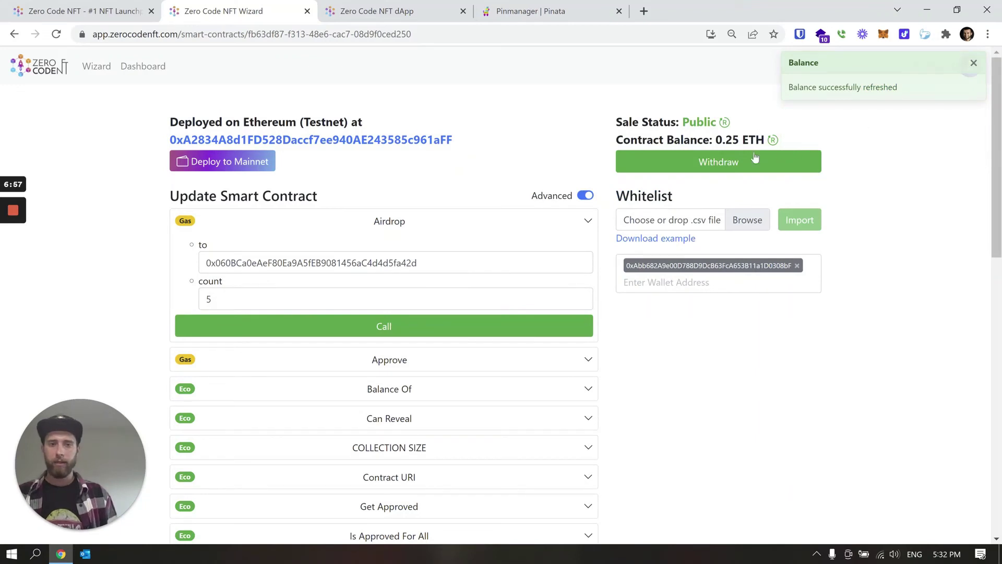
left_click(722, 163)
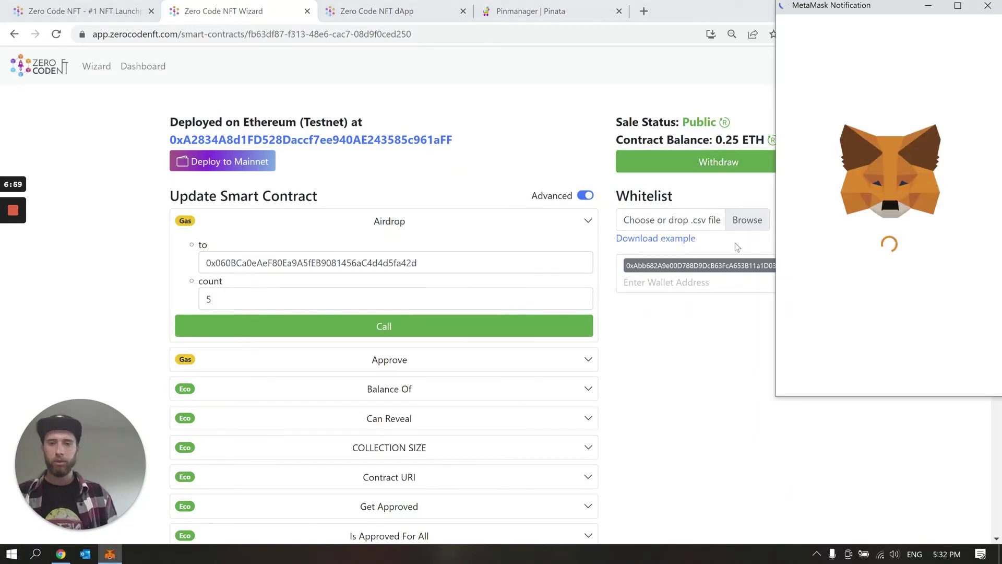
left_click_drag(838, 15, 456, 111)
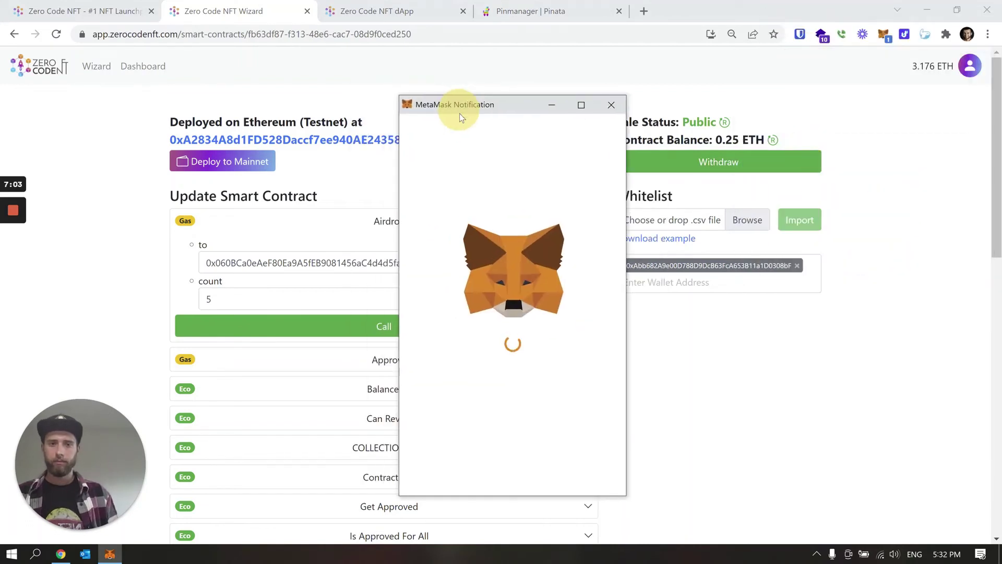
scroll(510, 265, "down", 3)
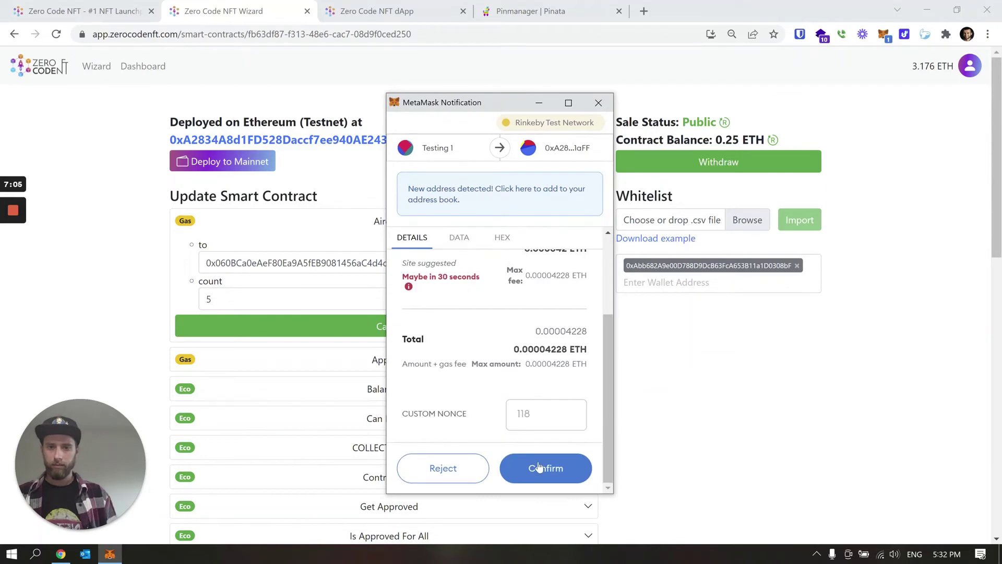
left_click(556, 468)
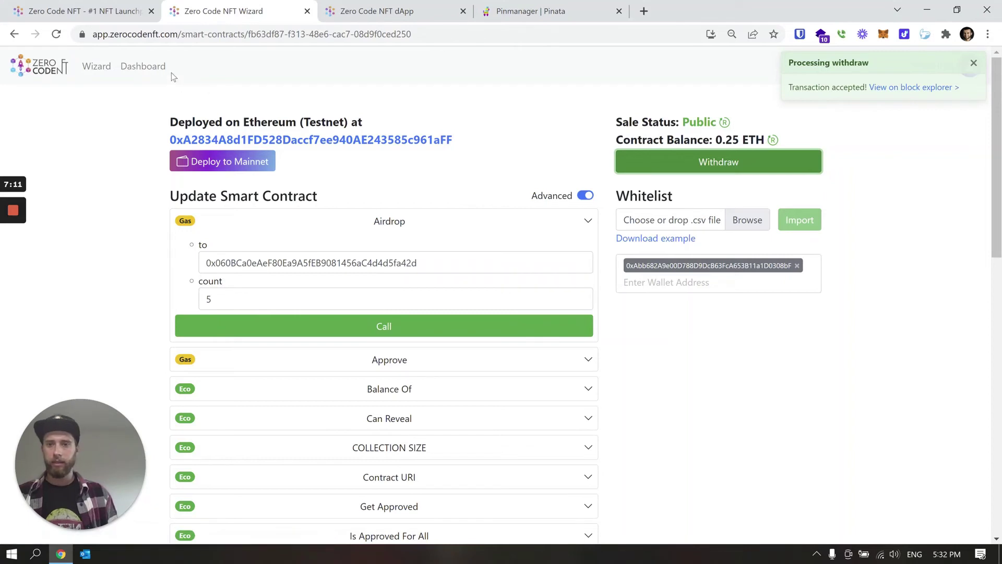
Go to the dashboard and examine the Zero Code NFT contract's owners, volume and sales figures.
left_click(148, 68)
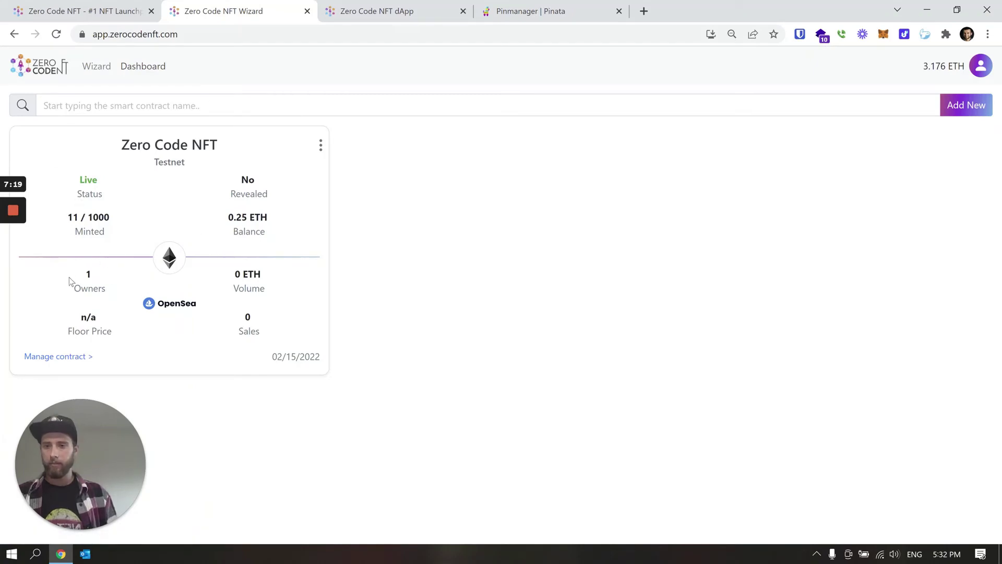
double_click(88, 274)
triple_click(247, 274)
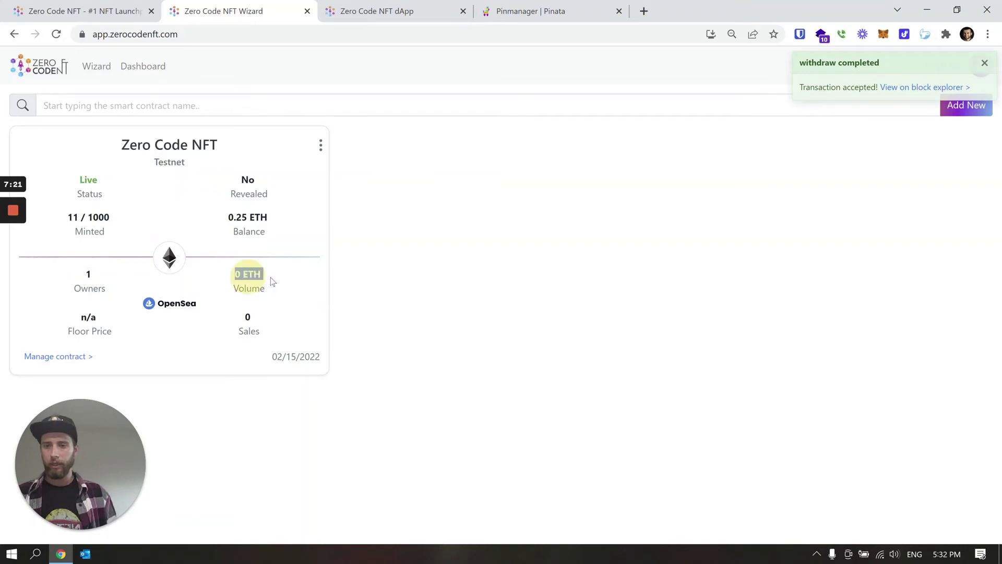
left_click(255, 321)
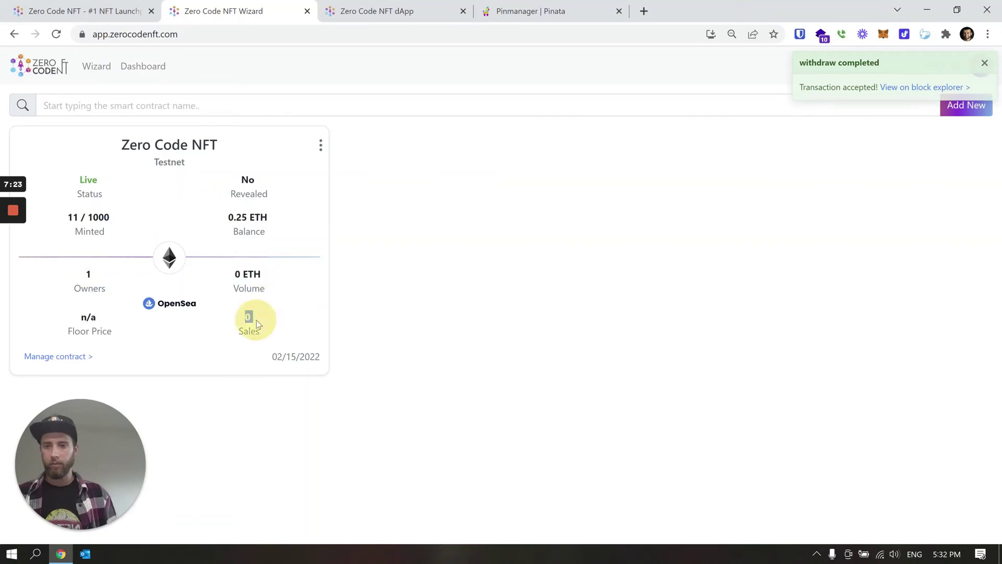
left_click(256, 322)
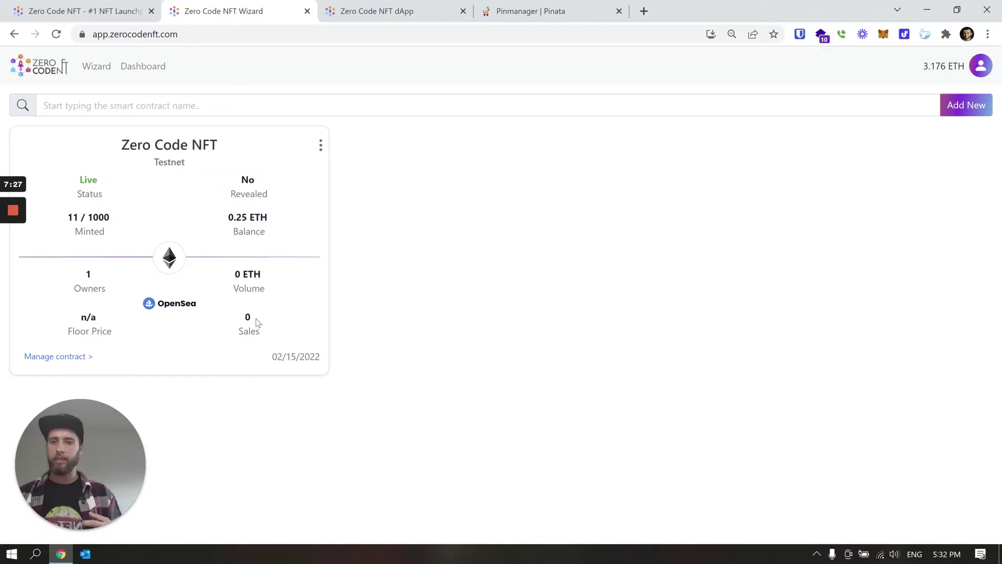
Open the contract's collection on OpenSea and examine its minted items from first to last.
left_click(166, 306)
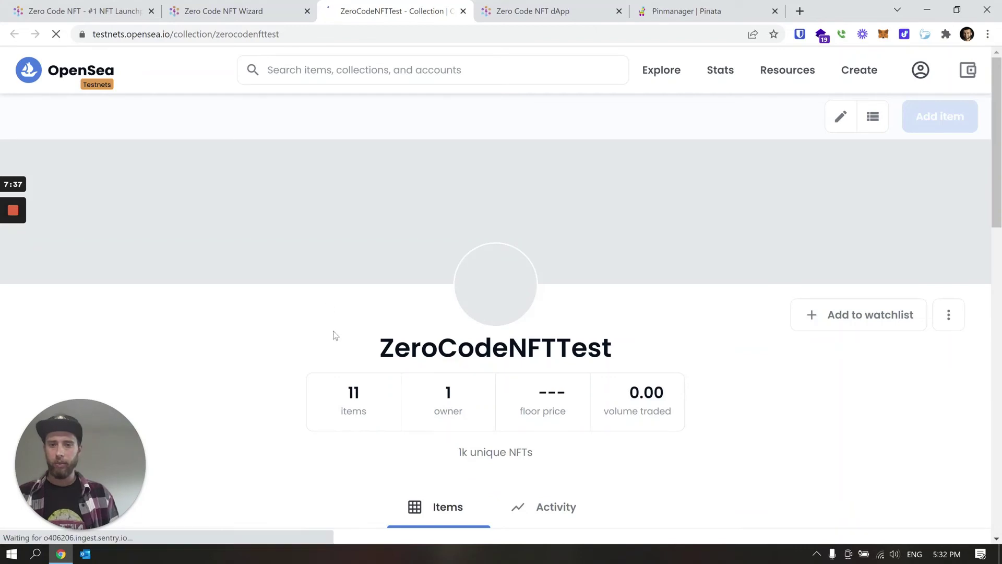
scroll(283, 358, "down", 8)
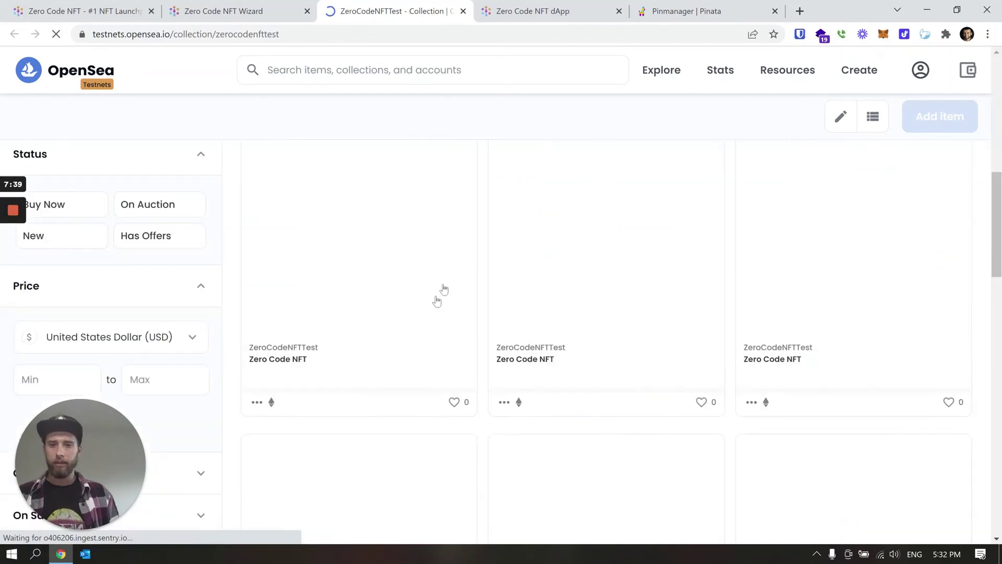
scroll(668, 277, "down", 5)
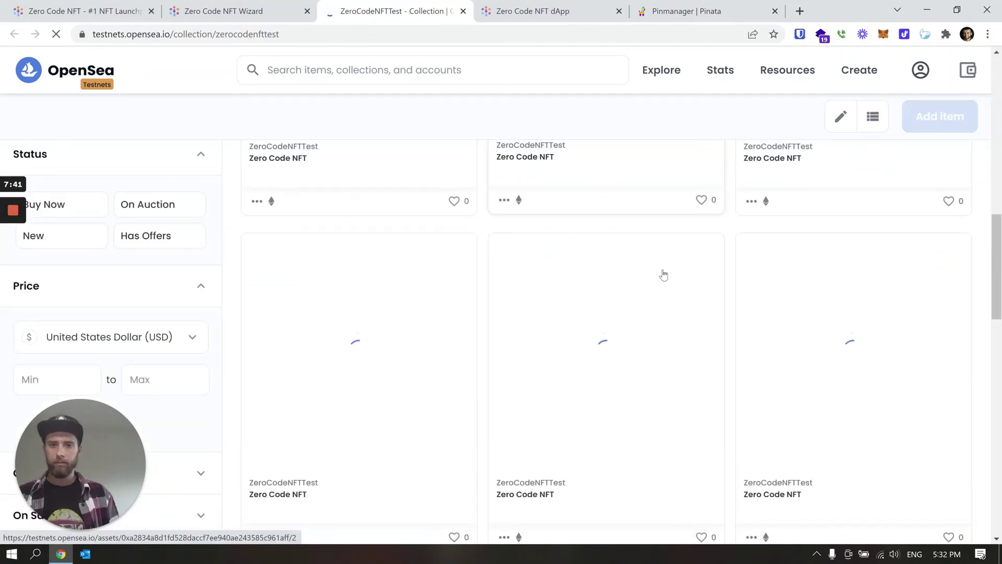
scroll(590, 288, "down", 4)
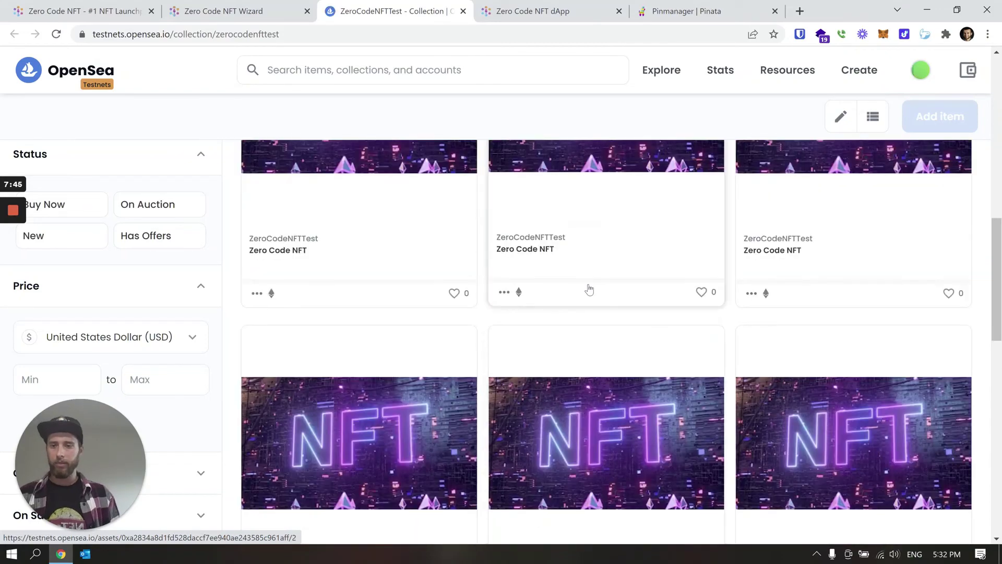
scroll(563, 274, "down", 3)
scroll(561, 274, "up", 3)
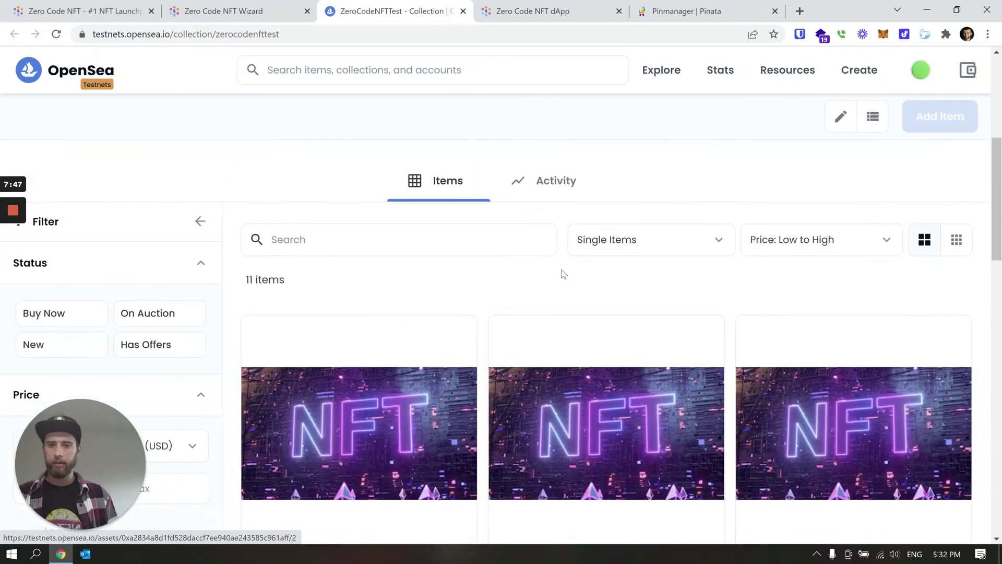
scroll(579, 320, "down", 4)
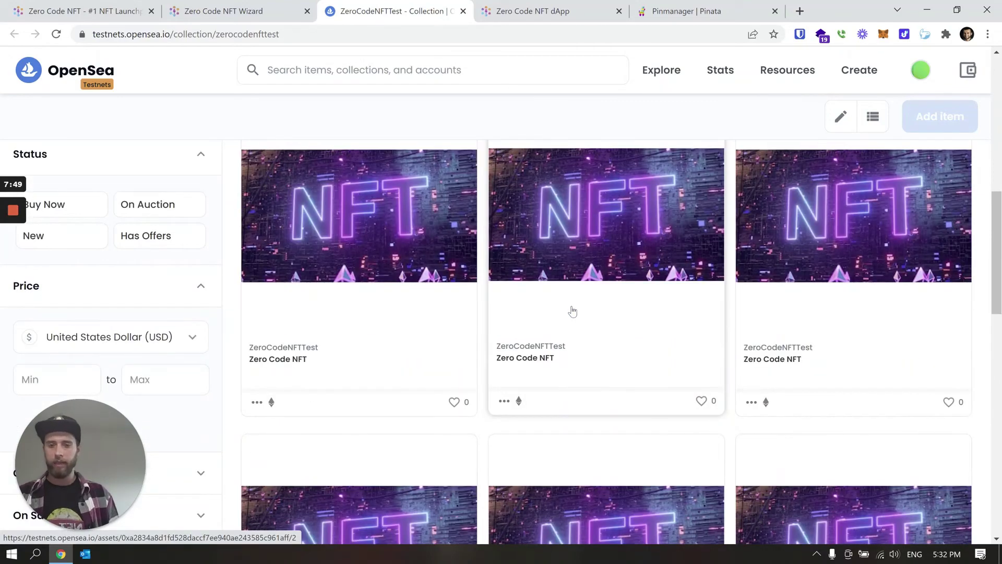
scroll(568, 300, "up", 4)
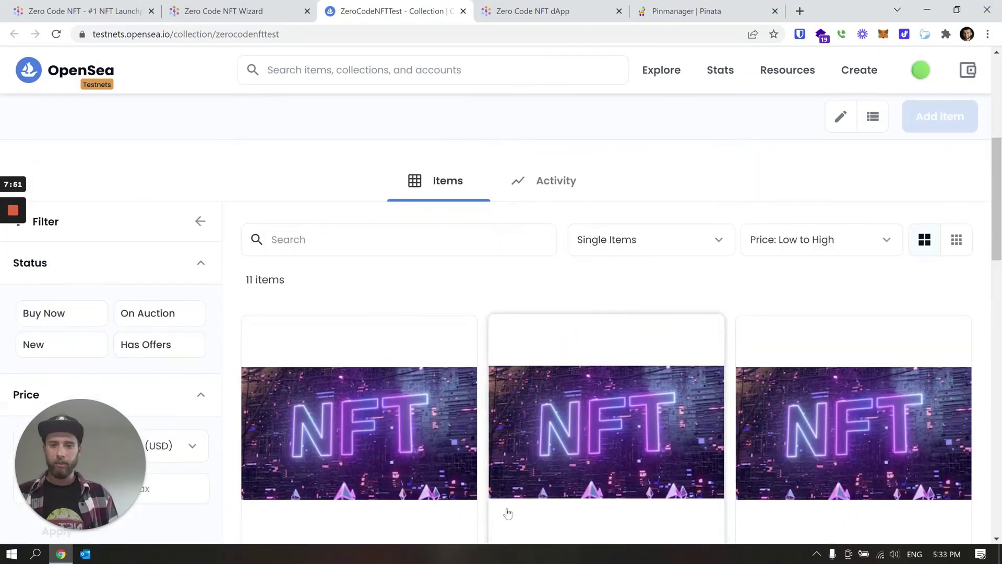
scroll(508, 514, "down", 12)
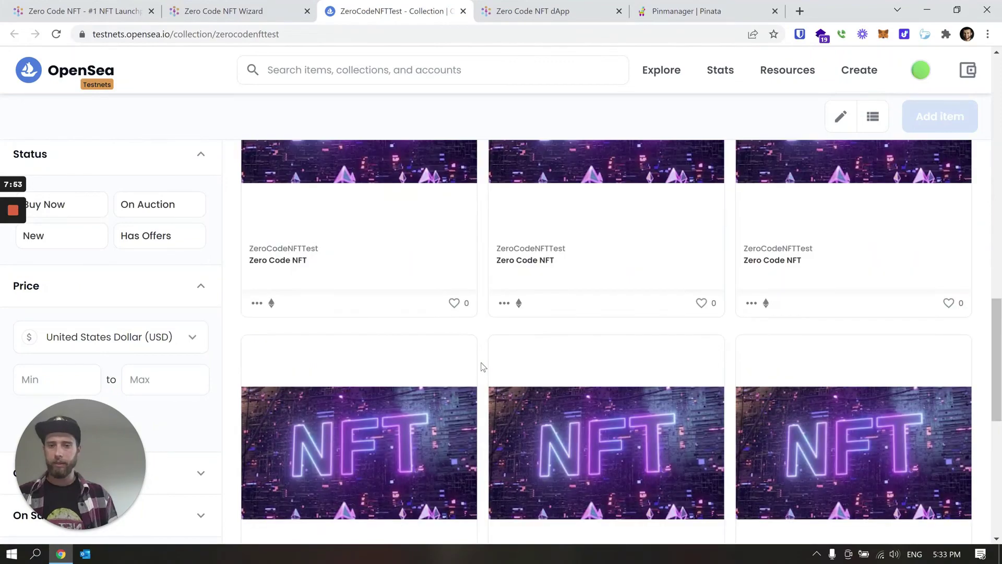
scroll(482, 367, "down", 9)
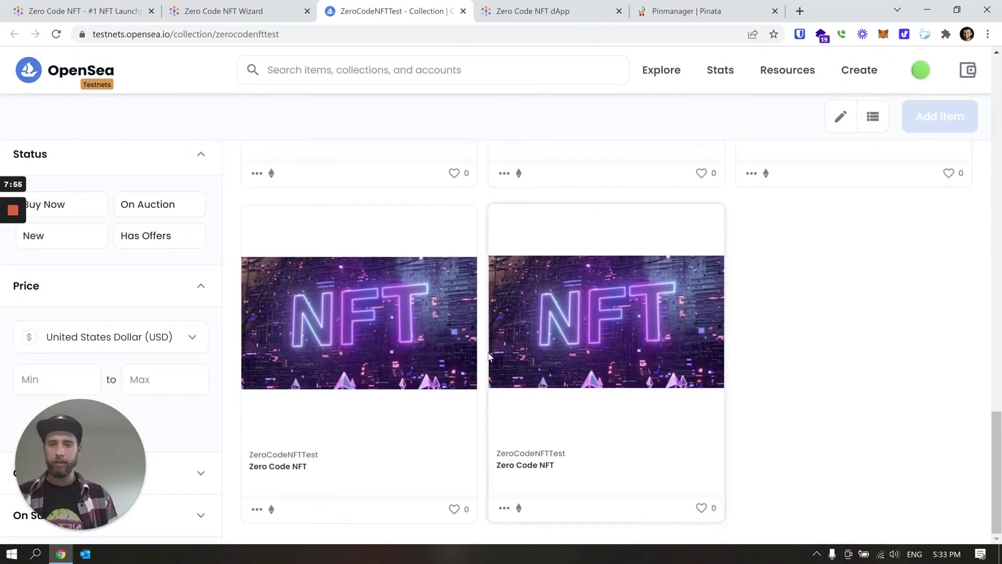
scroll(489, 356, "up", 20)
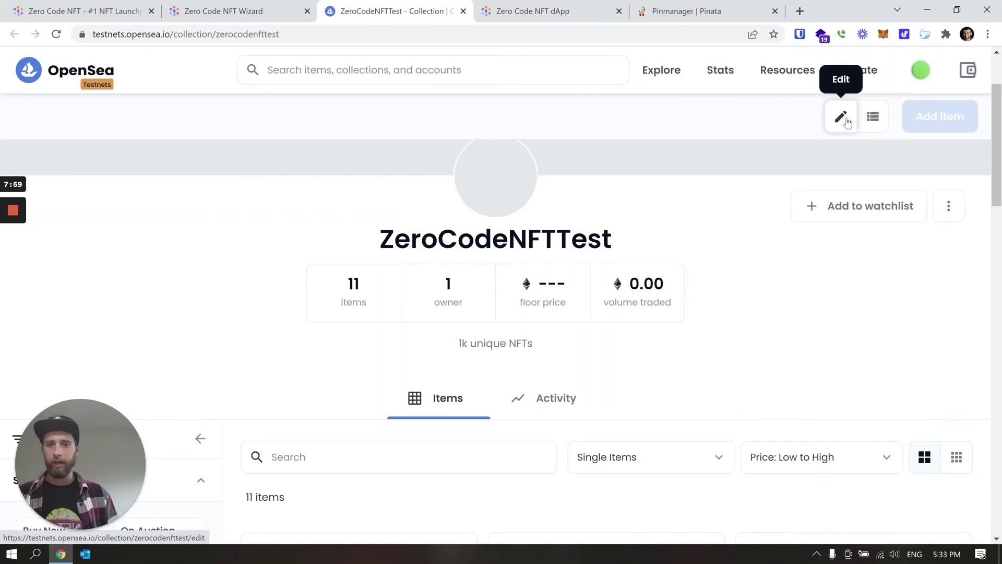
Return to the Zero Code NFT contract's management page from the dashboard and refresh the contract balance.
scroll(512, 224, "up", 2)
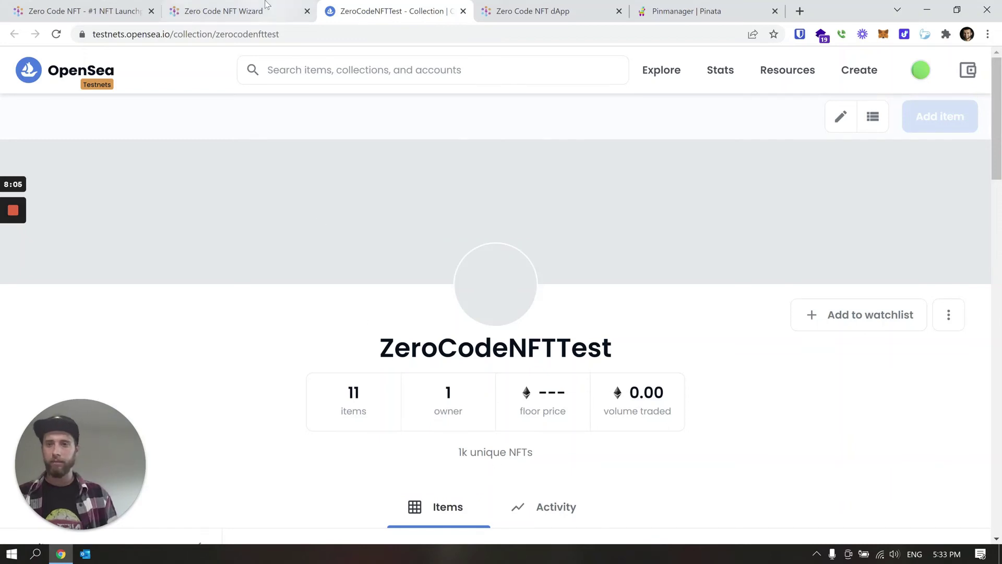
left_click(224, 11)
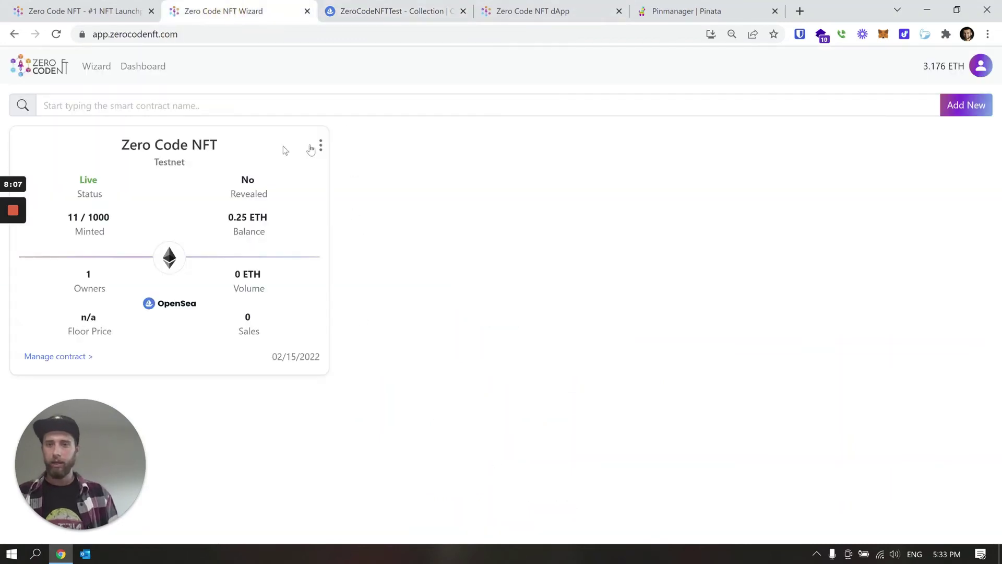
left_click(160, 145)
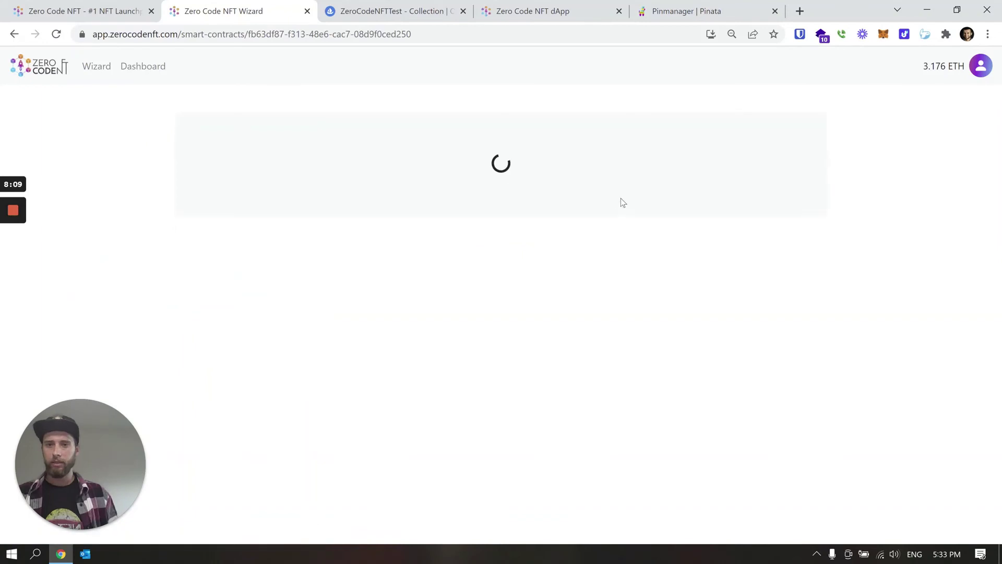
left_click(762, 140)
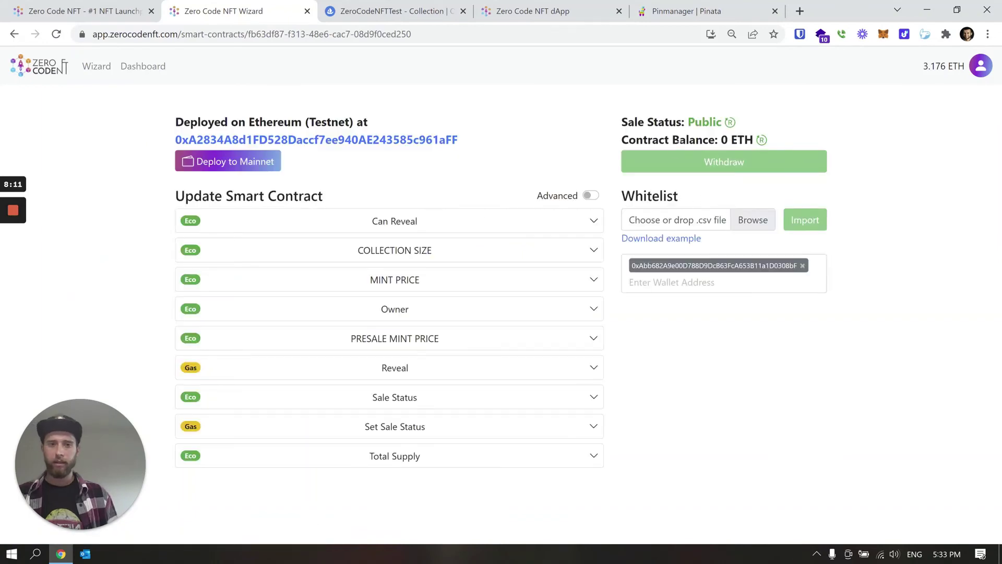
Switch MetaMask to the Main account and check its balance on the Rinkeby Test Network.
left_click(884, 34)
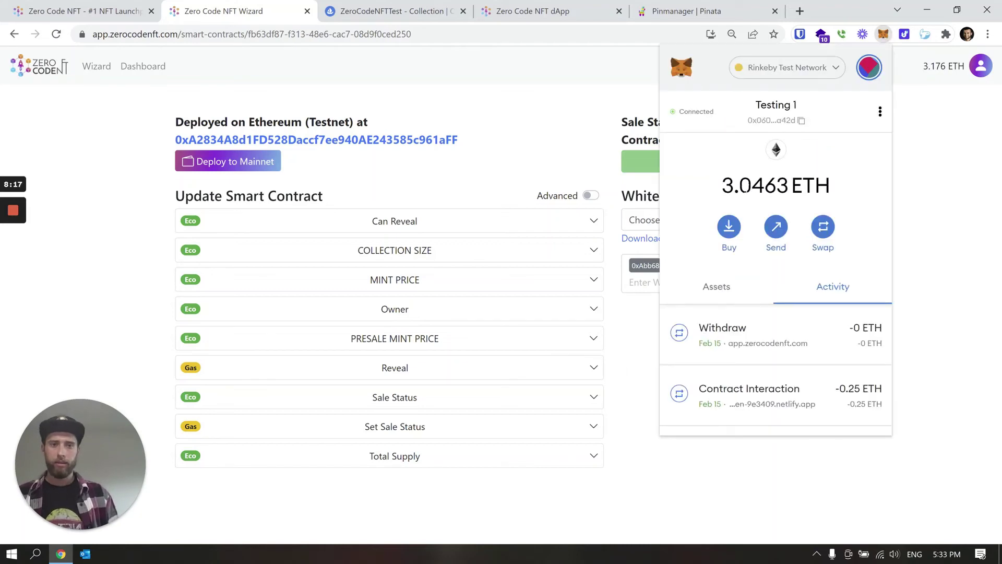
left_click(869, 68)
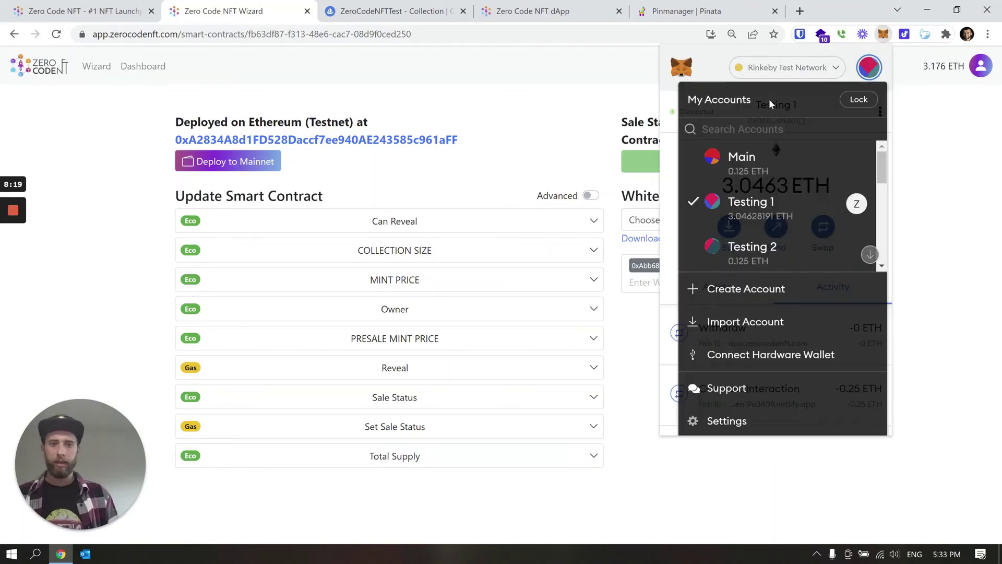
left_click(741, 159)
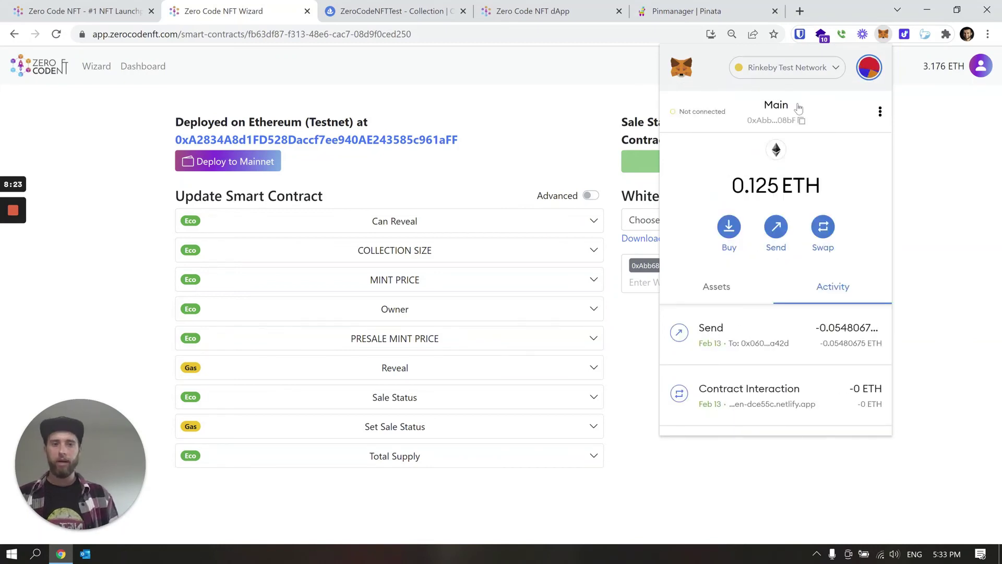
left_click(798, 123)
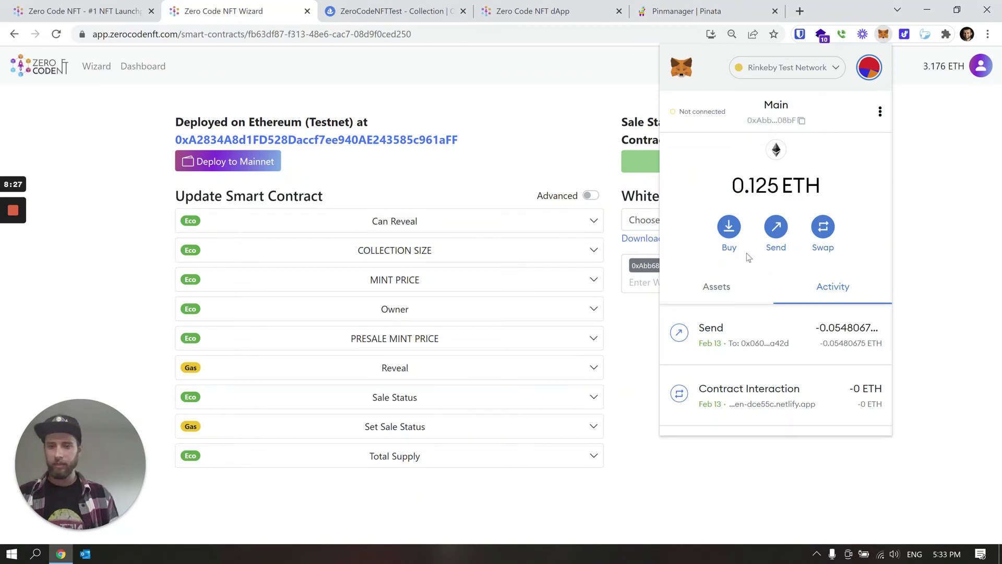
left_click(910, 243)
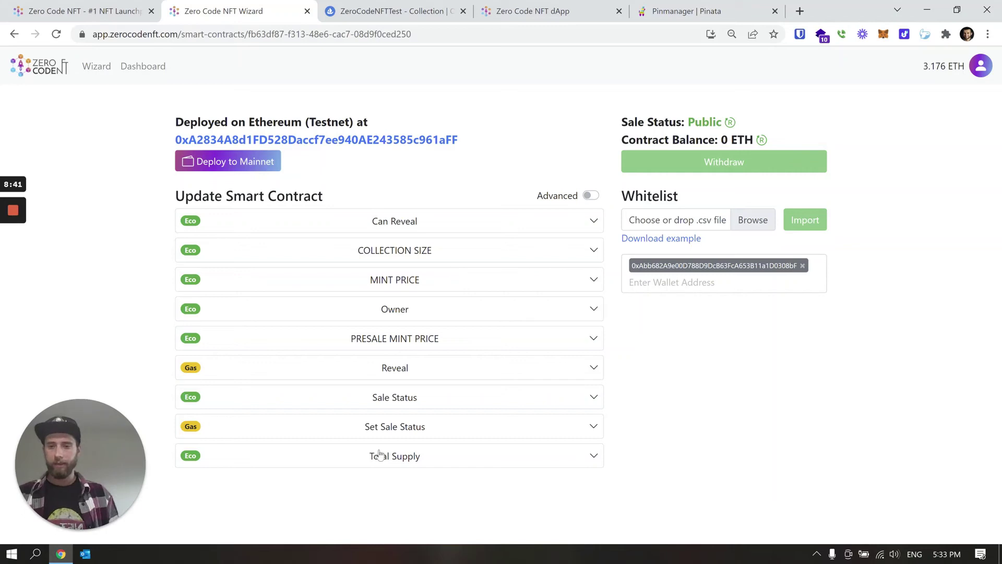
Set the Reveal function's uri to ipfs:// followed by the PokemonsMeta CID copied from Pinata and a trailing slash.
left_click(427, 372)
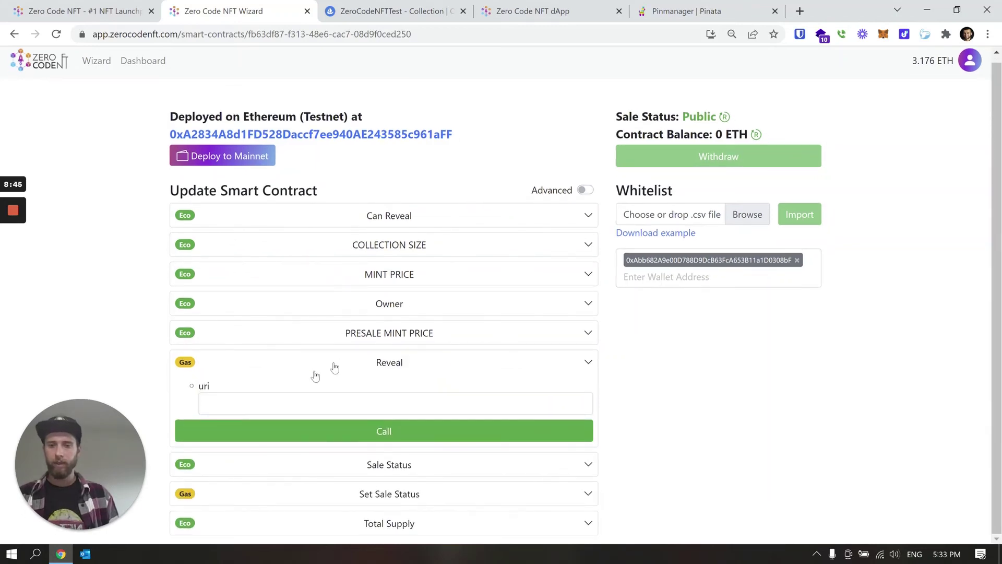
left_click(318, 407)
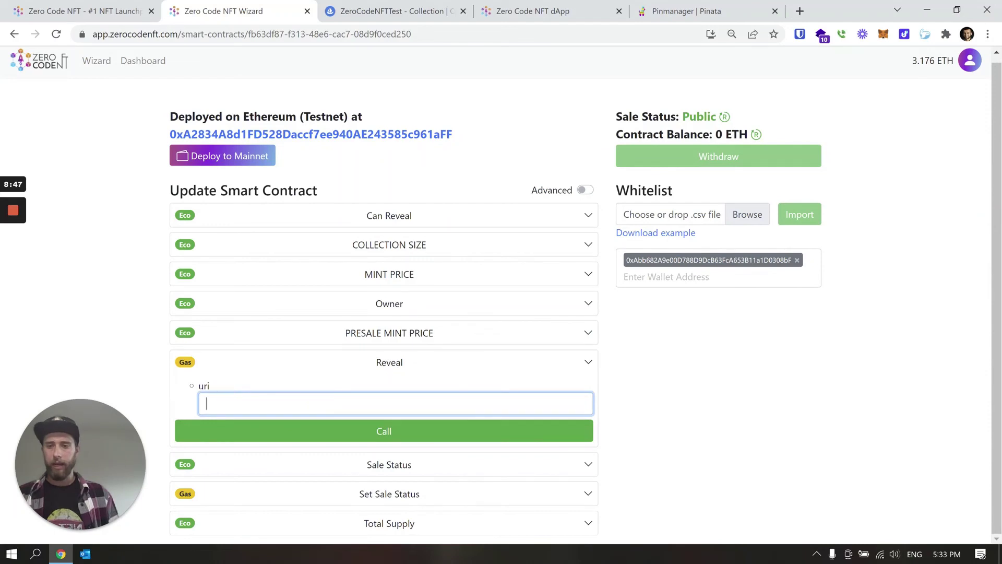
left_click(240, 386)
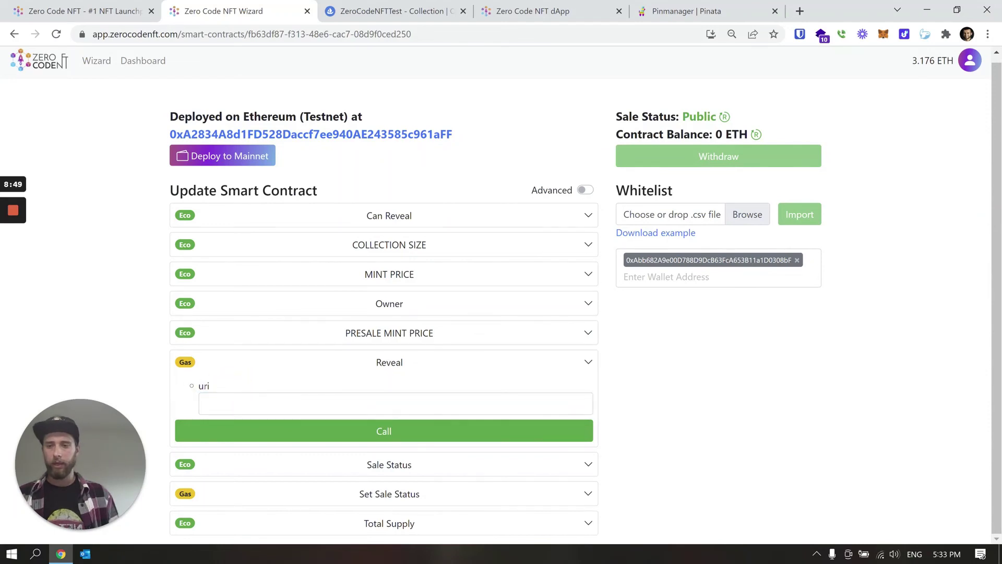
left_click(262, 399)
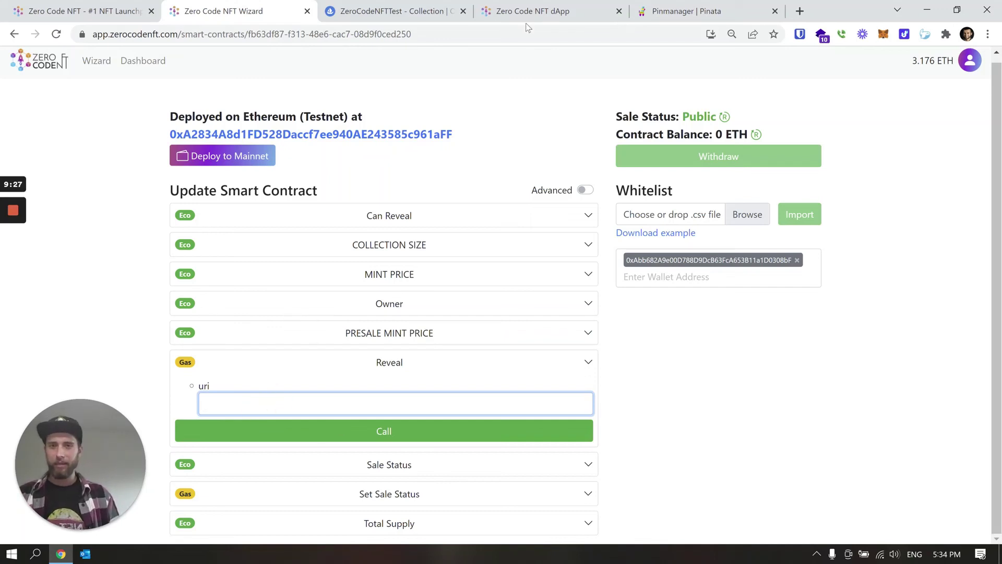
left_click(672, 15)
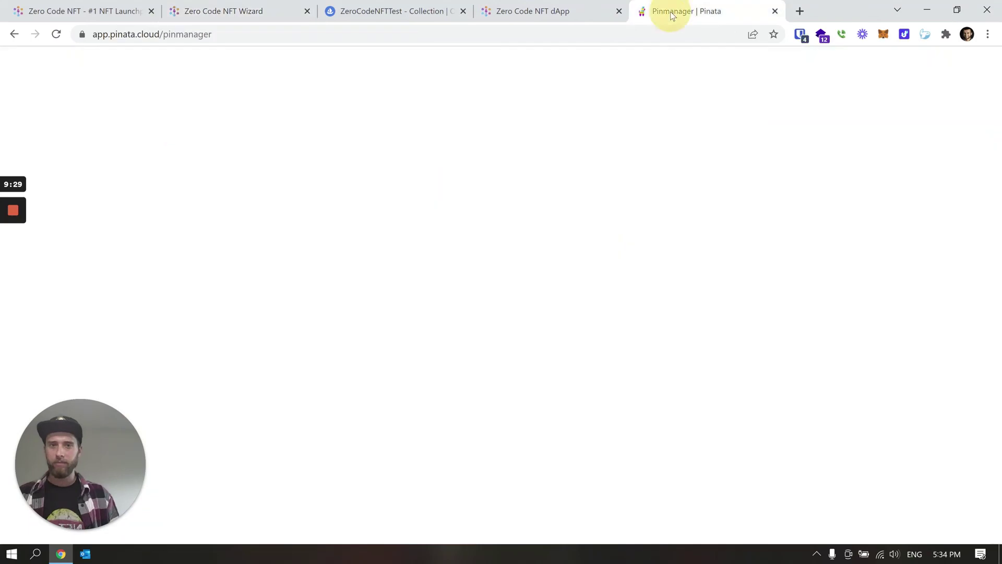
scroll(319, 226, "down", 3)
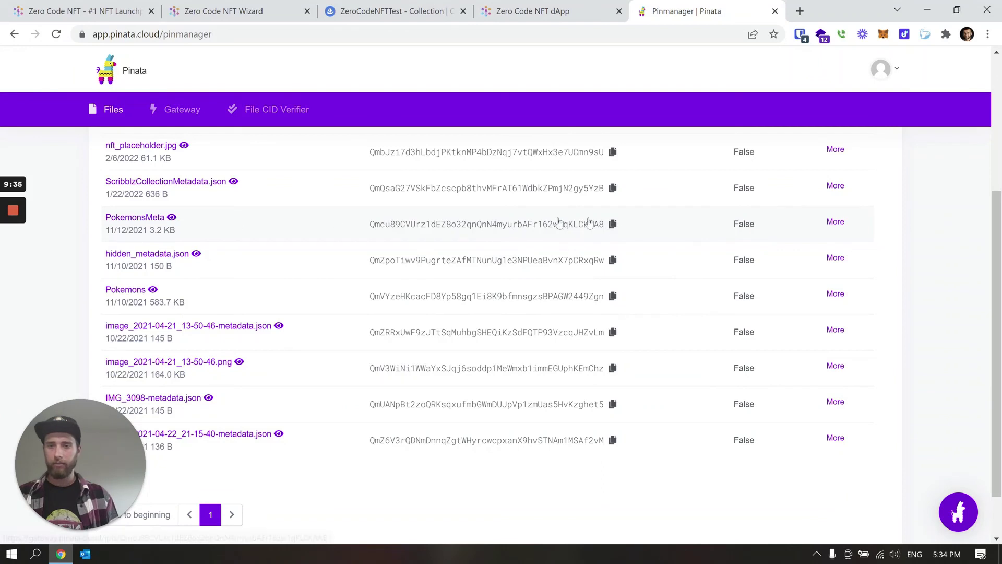
left_click(612, 224)
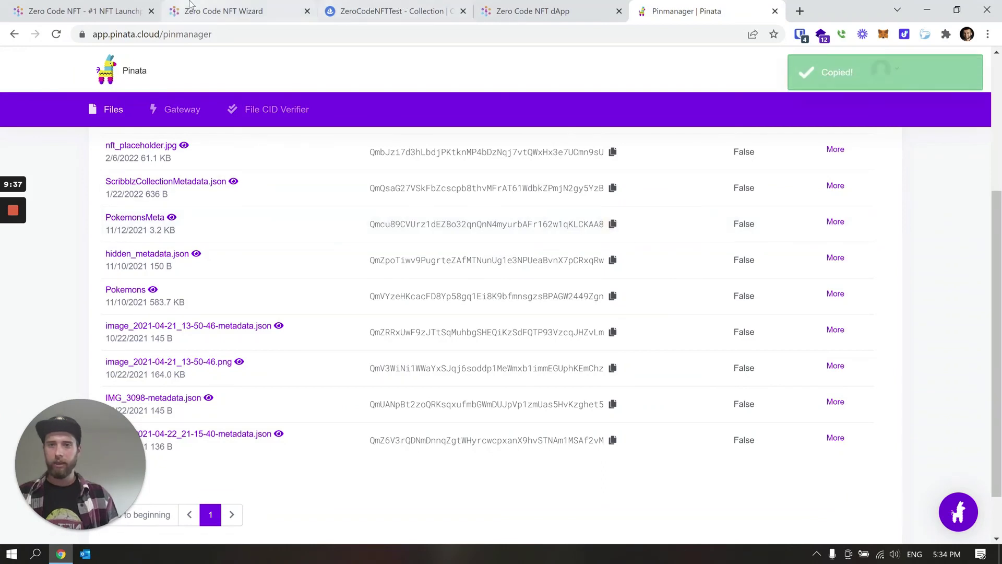
left_click(190, 7)
type("ipfs://")
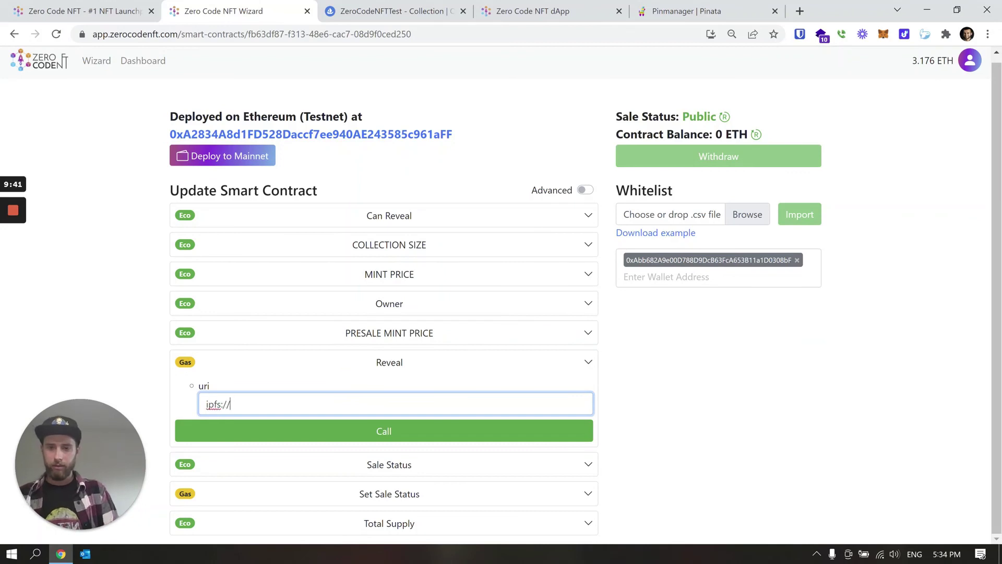
key("ctrl+v")
type("/")
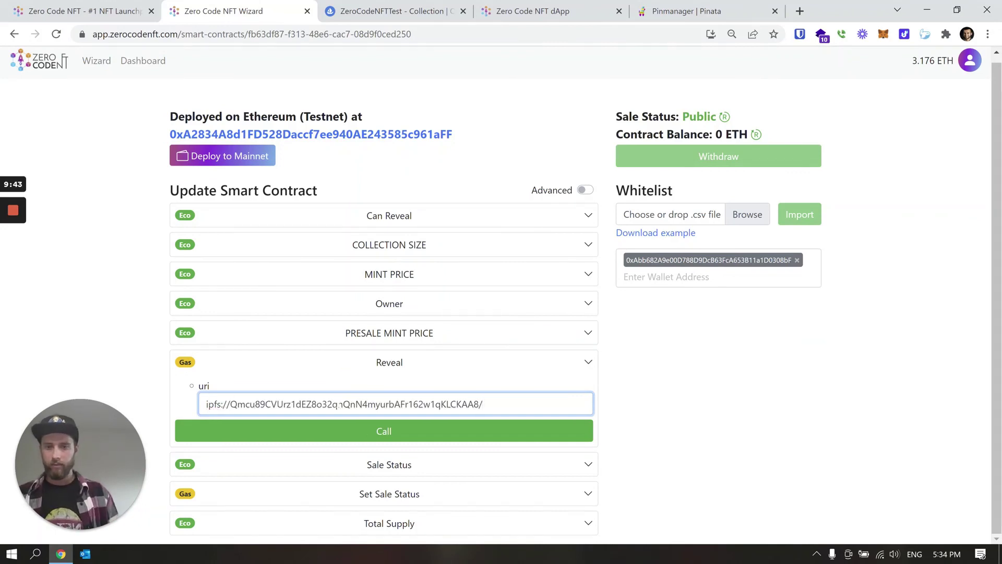
Call the Reveal function, confirm the transaction in MetaMask, and collapse the Reveal section.
left_click(382, 436)
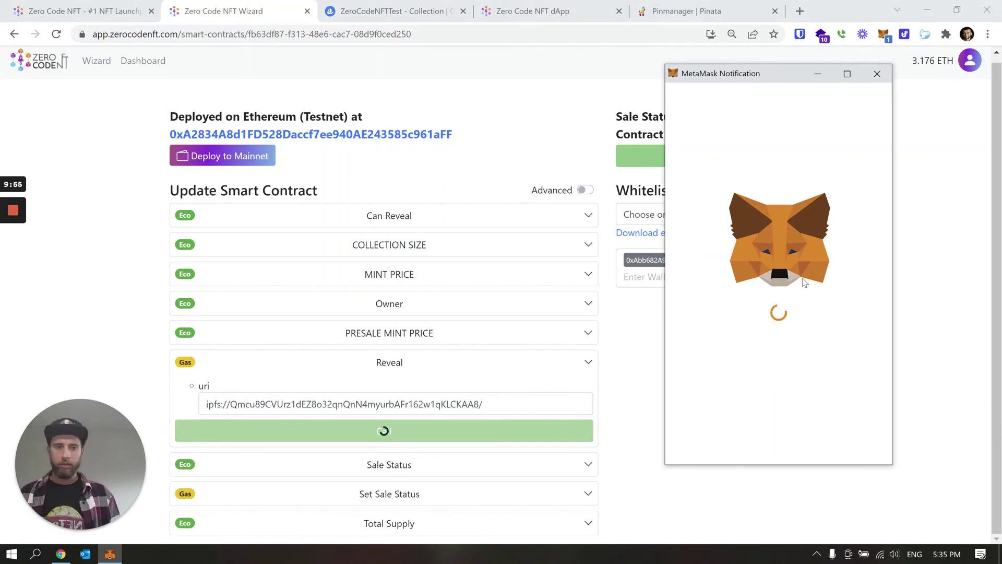
scroll(801, 365, "down", 3)
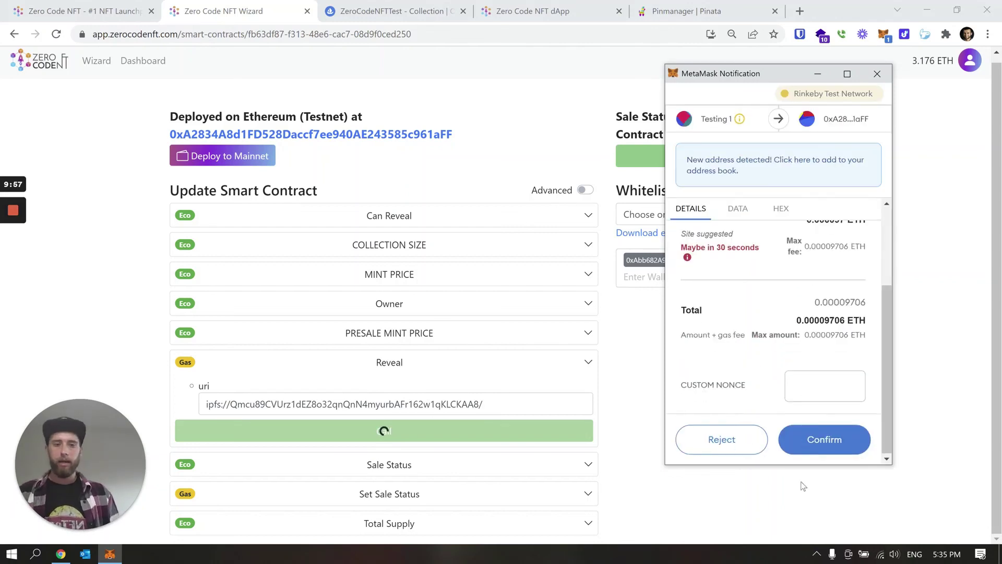
left_click(825, 439)
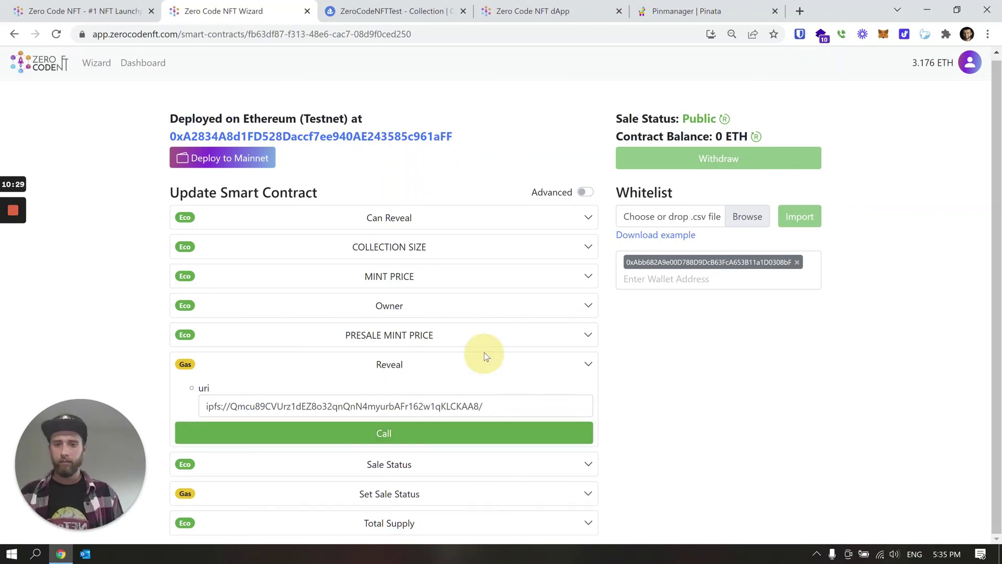
left_click(483, 355)
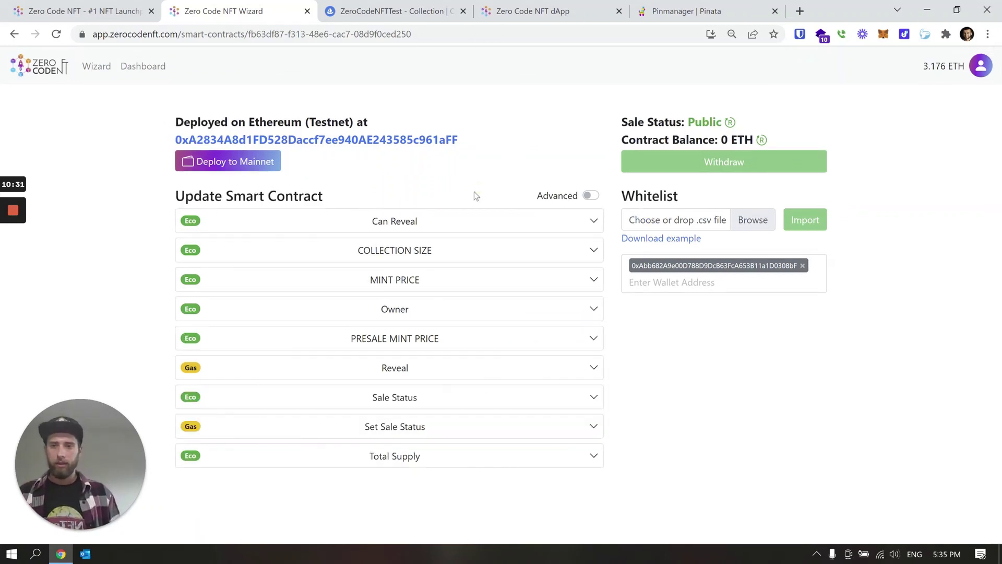